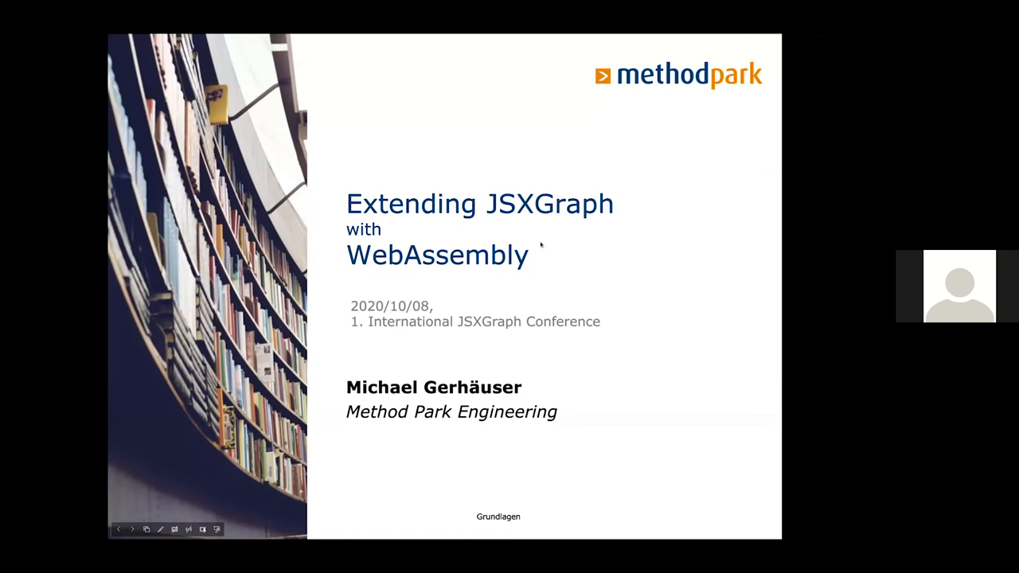
# - Advance from the title slide to the JSXGraph & WebAssembly contributors slide
pyautogui.click(540, 245)
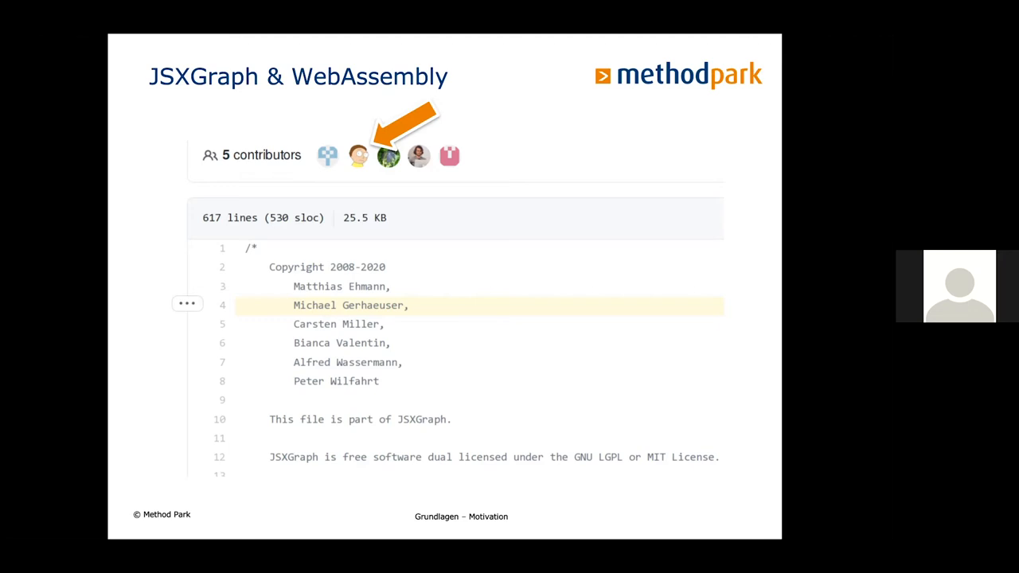
# - Advance to the Can I use it? slide on WebAssembly browser support
pyautogui.press('Right')
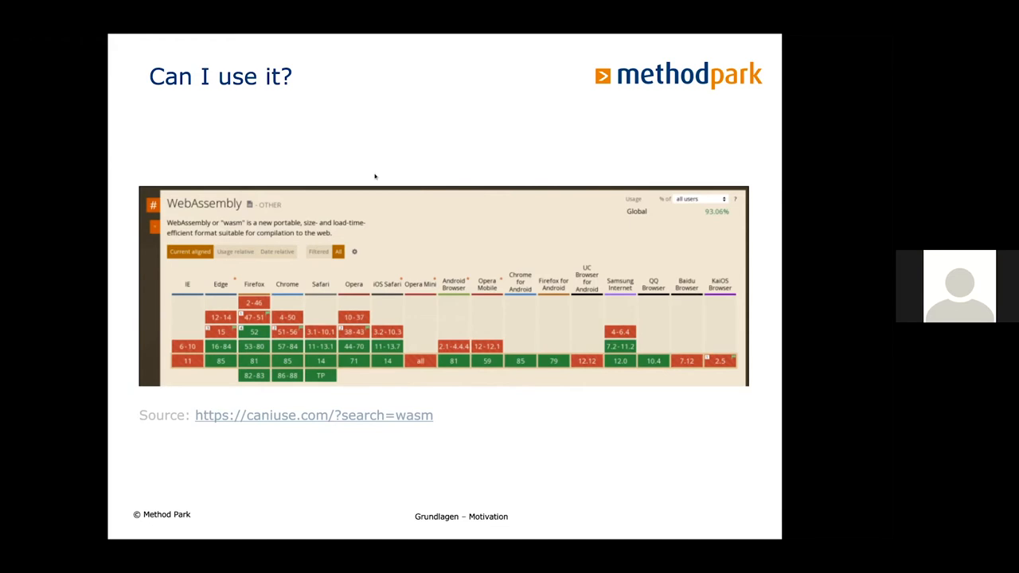
# - Switch to the live caniuse WebAssembly page and show support as usage-relative bars
pyautogui.hotkey('alt', 'Tab')
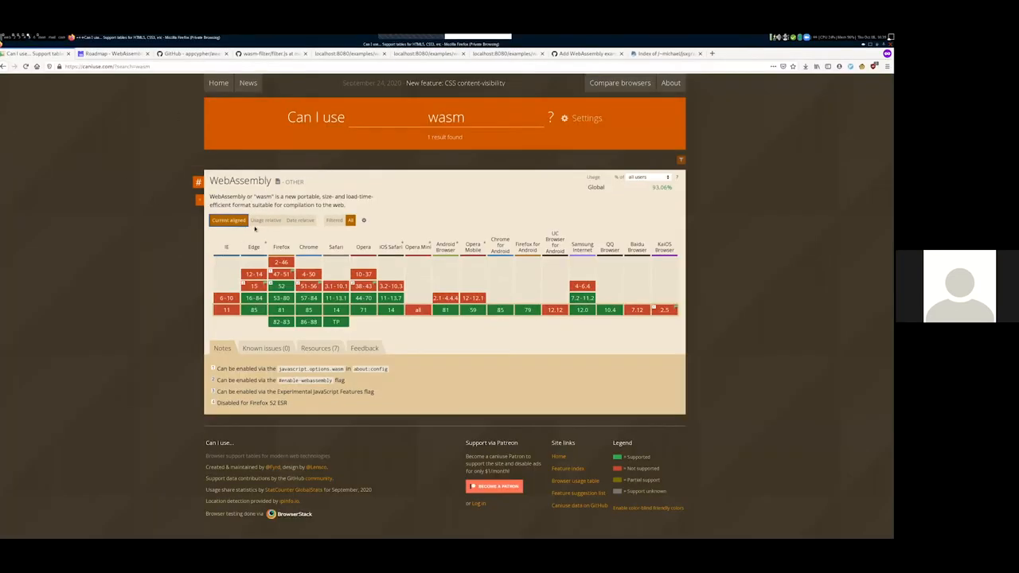
pyautogui.click(264, 220)
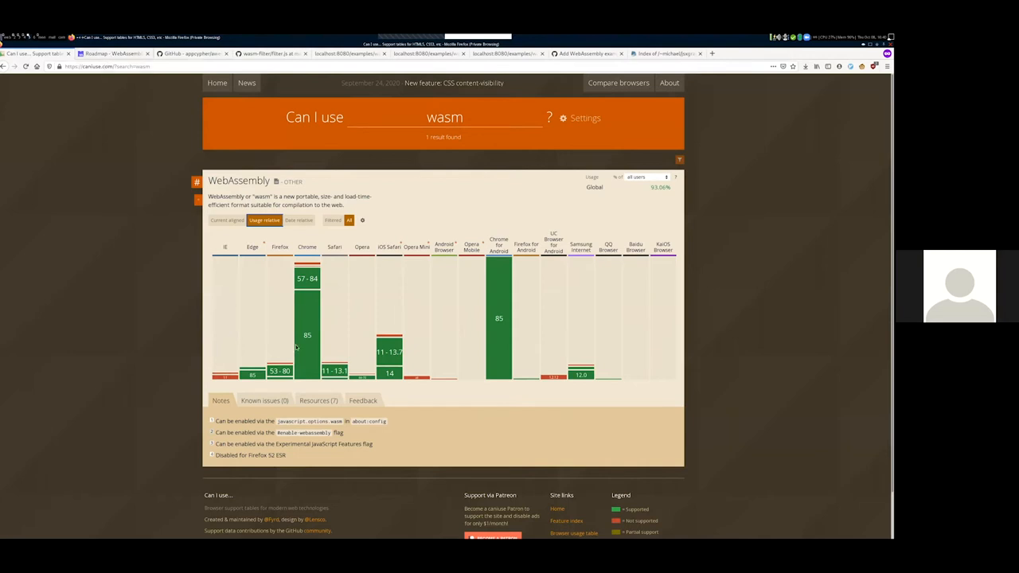
pyautogui.moveTo(112, 53)
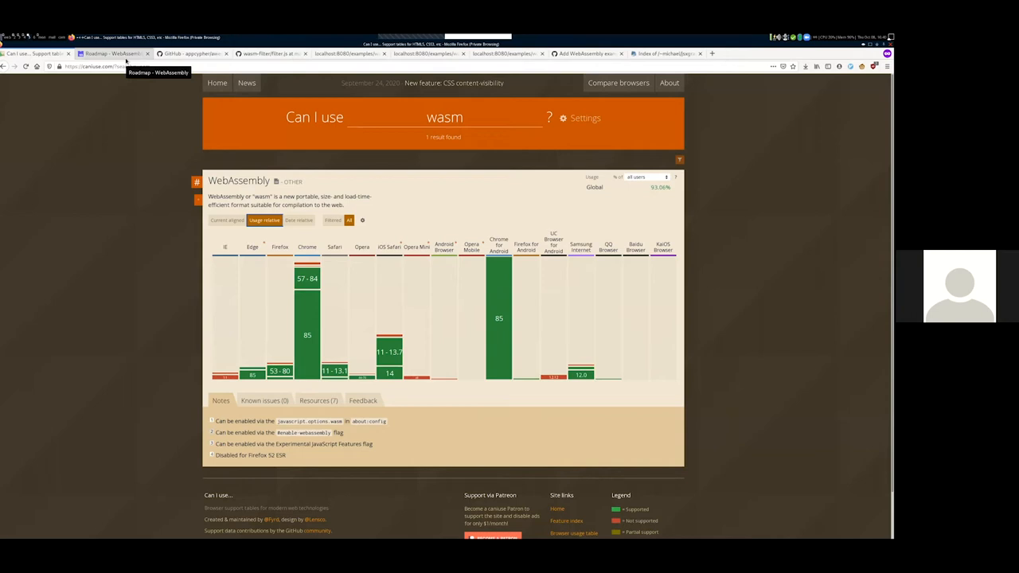
# - Review the webassembly.org Roadmap feature-support table, then return to the presentation
pyautogui.click(113, 53)
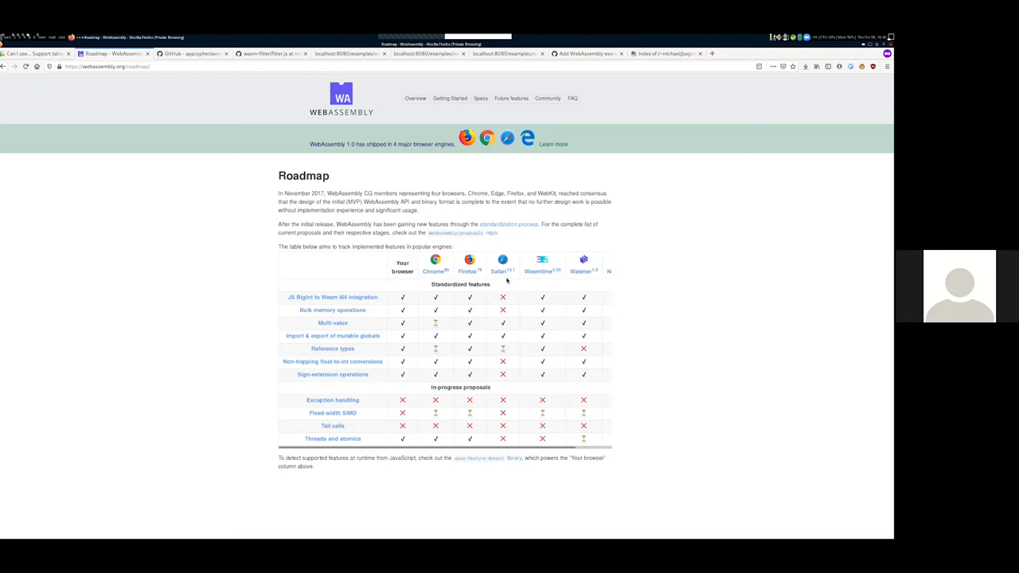
pyautogui.moveTo(469, 451); pyautogui.dragTo(534, 454)
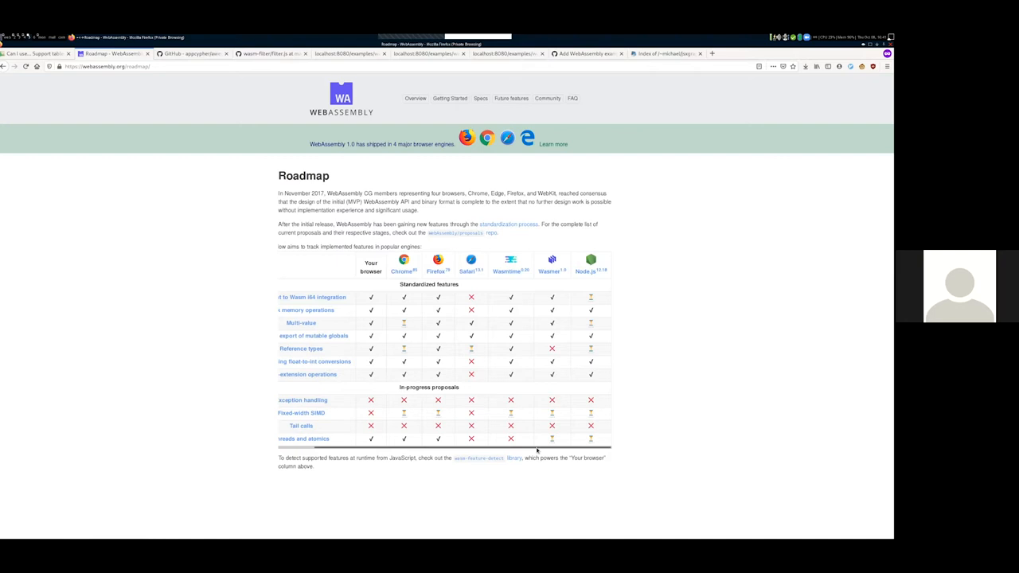
pyautogui.moveTo(452, 448); pyautogui.dragTo(416, 448)
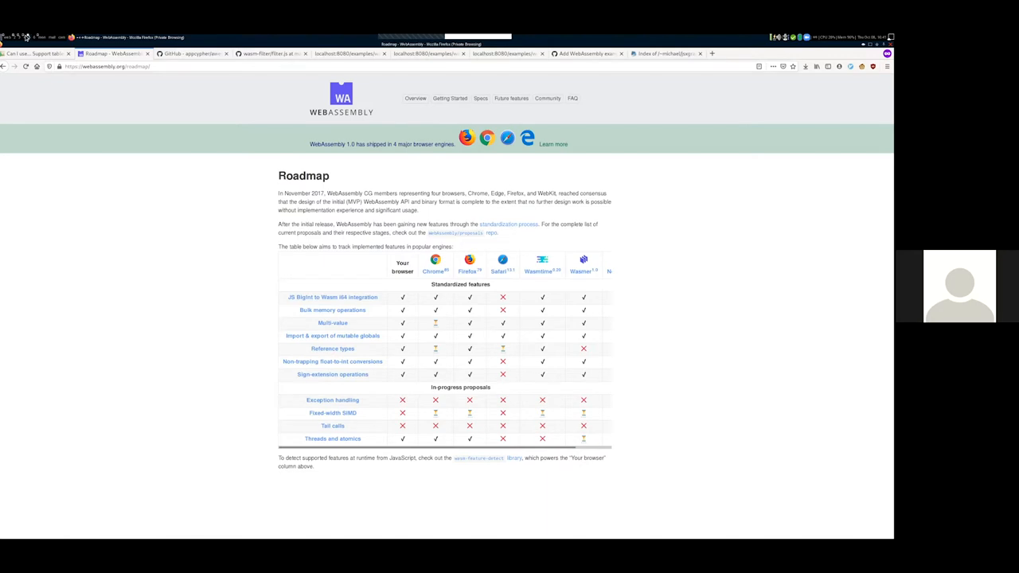
pyautogui.click(26, 38)
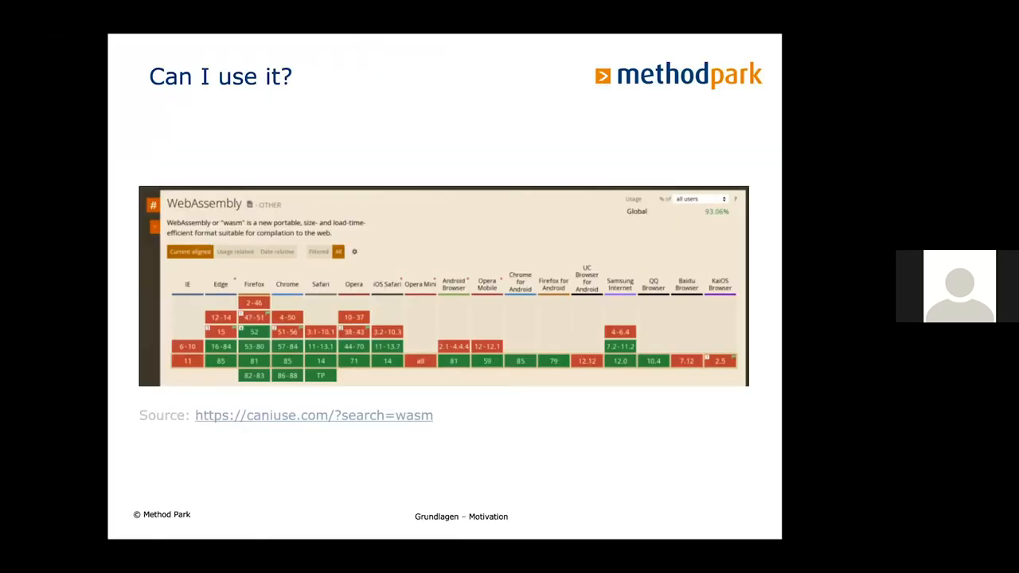
# - Advance to the WebAssembly in a nutshell slide
pyautogui.press('Right')
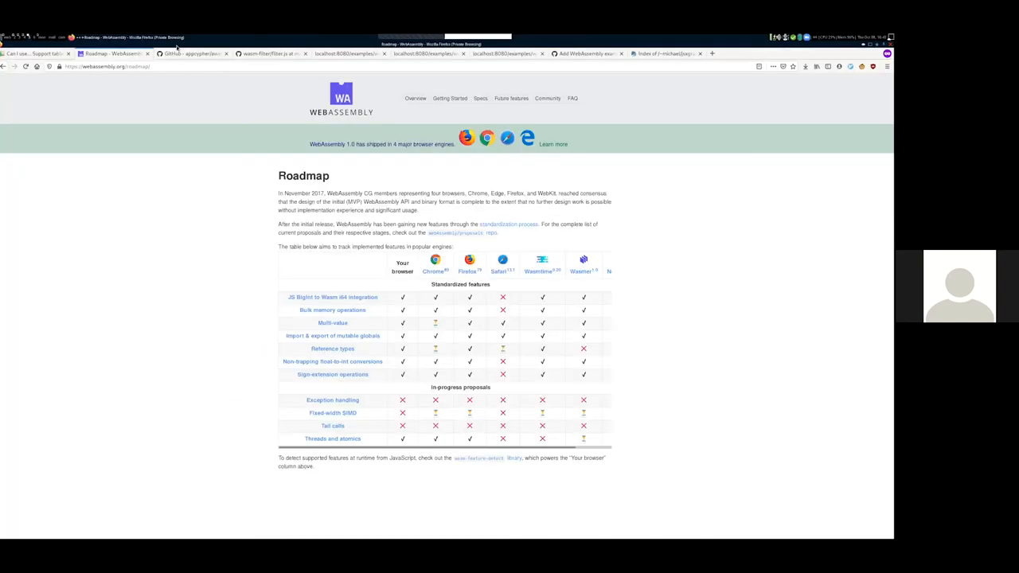
# - Switch to the GitHub awesome-wasm-langs curated list of WebAssembly languages
pyautogui.click(191, 54)
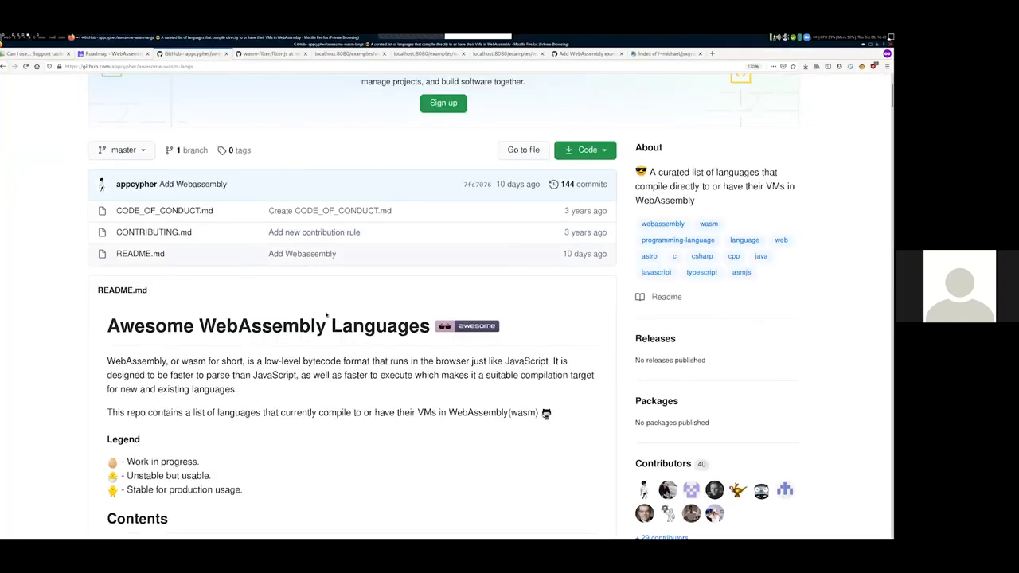
pyautogui.scroll(-3, 113, 360)
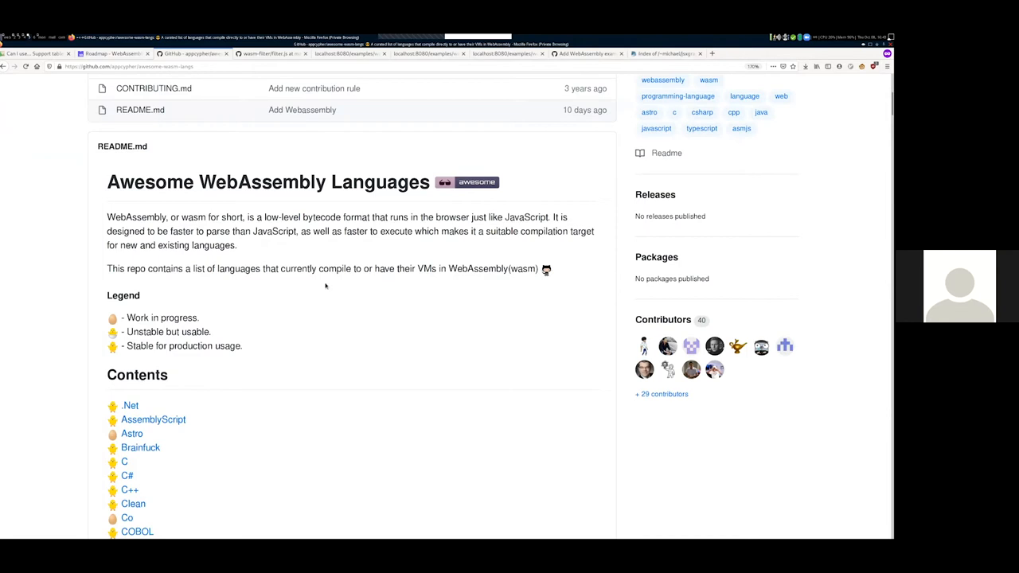
pyautogui.scroll(-3, 364, 291)
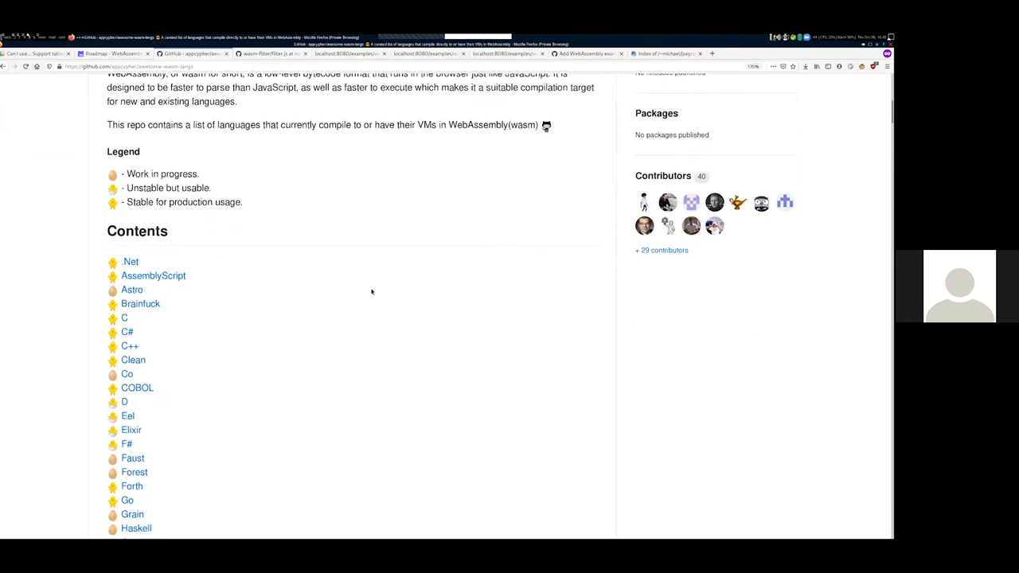
pyautogui.scroll(-2, 371, 292)
pyautogui.scroll(-1, 370, 292)
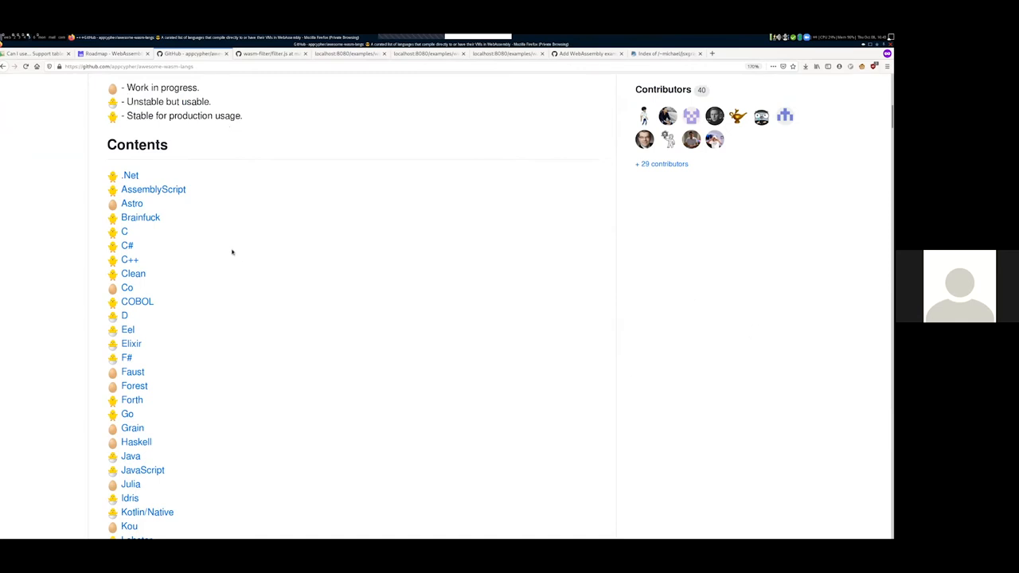
pyautogui.scroll(-3, 229, 252)
pyautogui.scroll(-2, 255, 255)
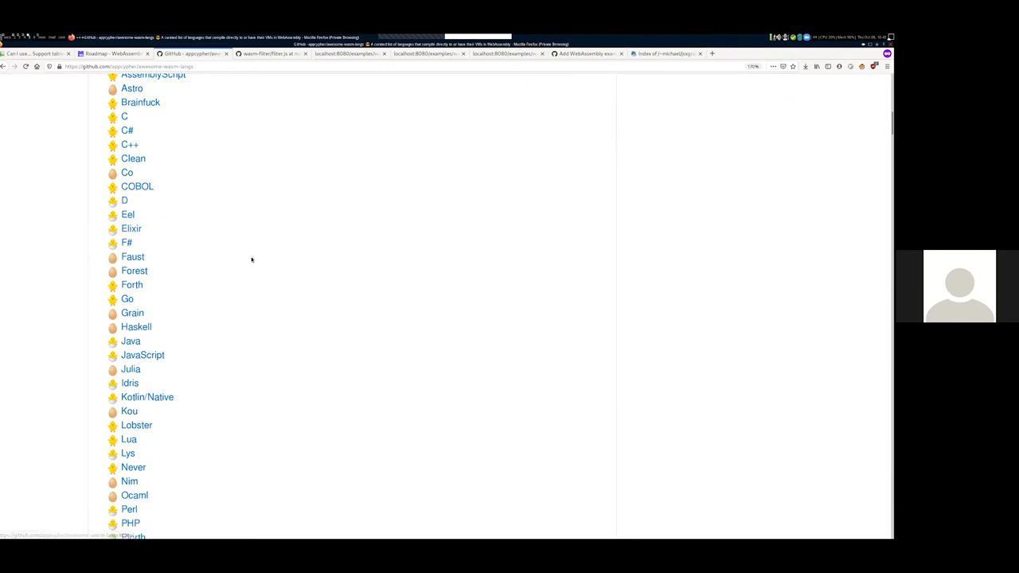
pyautogui.scroll(-4, 165, 198)
pyautogui.scroll(-1, 133, 120)
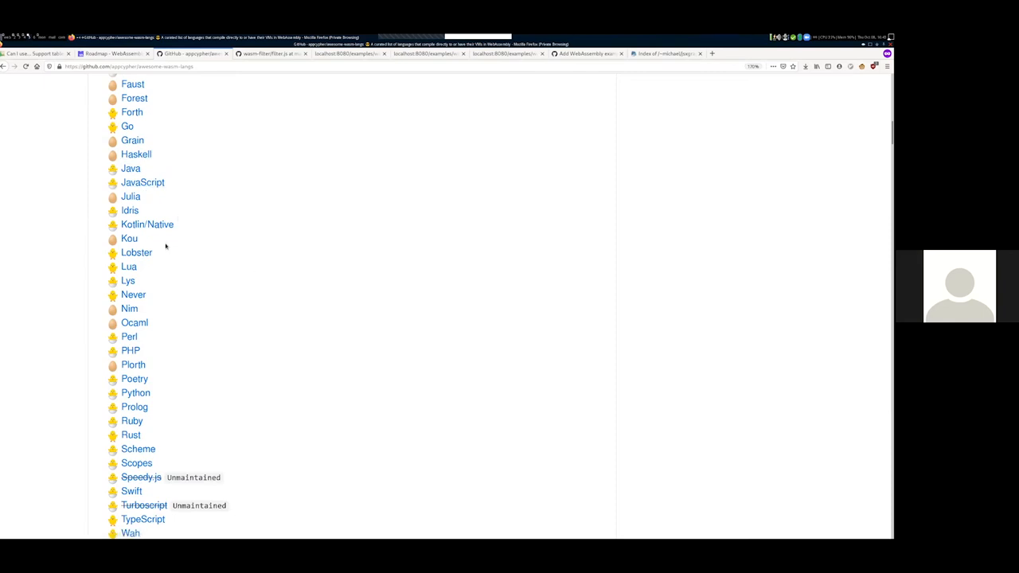
pyautogui.scroll(-4, 274, 265)
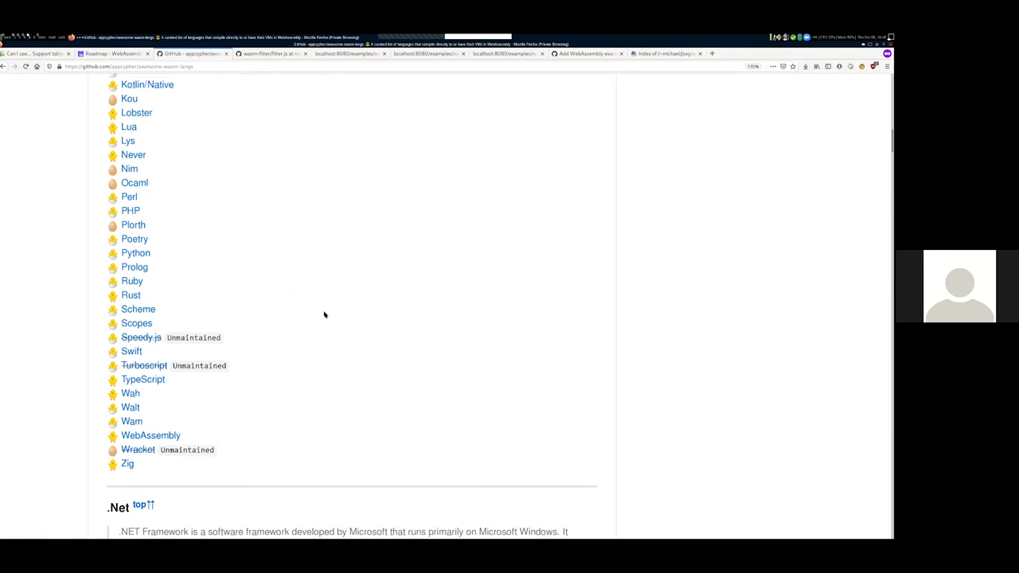
pyautogui.scroll(2, 324, 312)
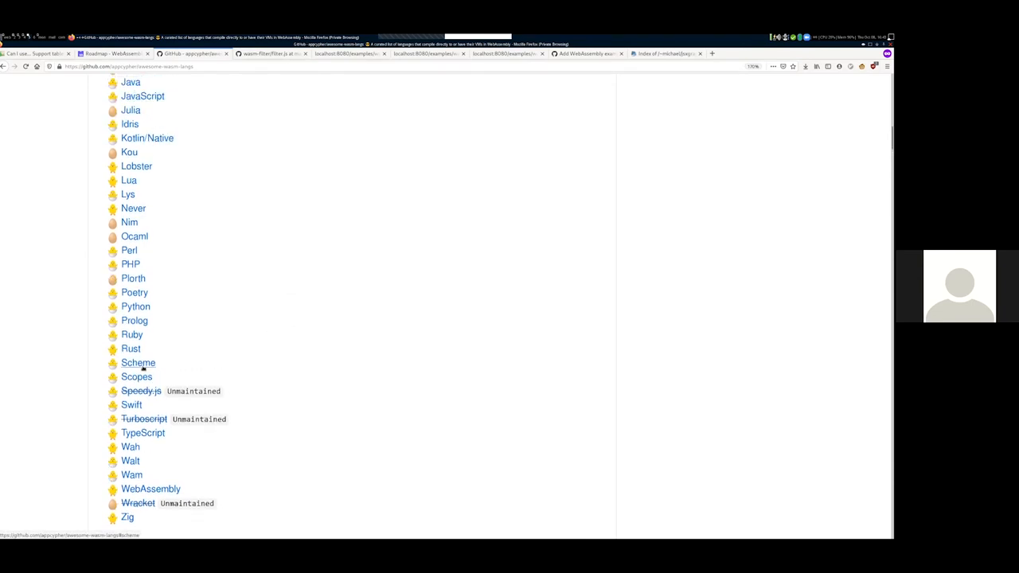
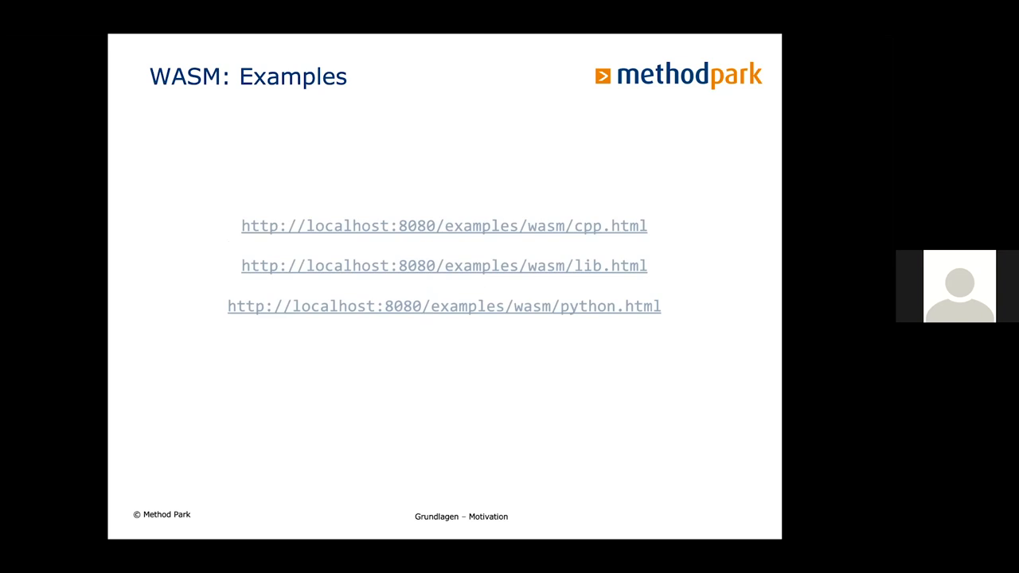
# - Switch from the slide show to the Firefox window showing the cpp.html board with point A
pyautogui.hotkey('alt', 'Tab')
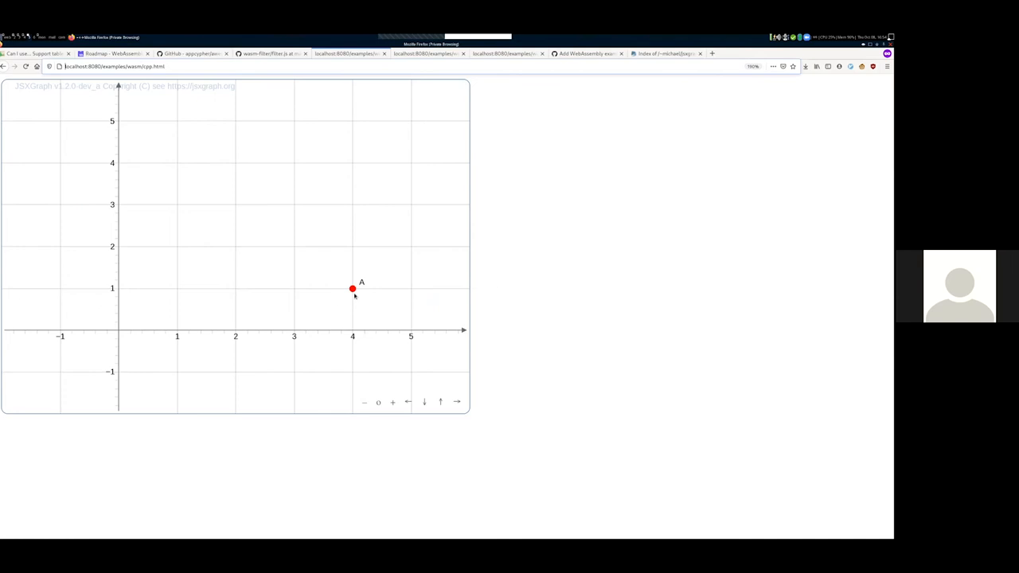
# - Move point A to about (1.6, 2.5), view the included cpp.js source, then go to the editor on board.cpp
pyautogui.moveTo(352, 288); pyautogui.dragTo(215, 224)
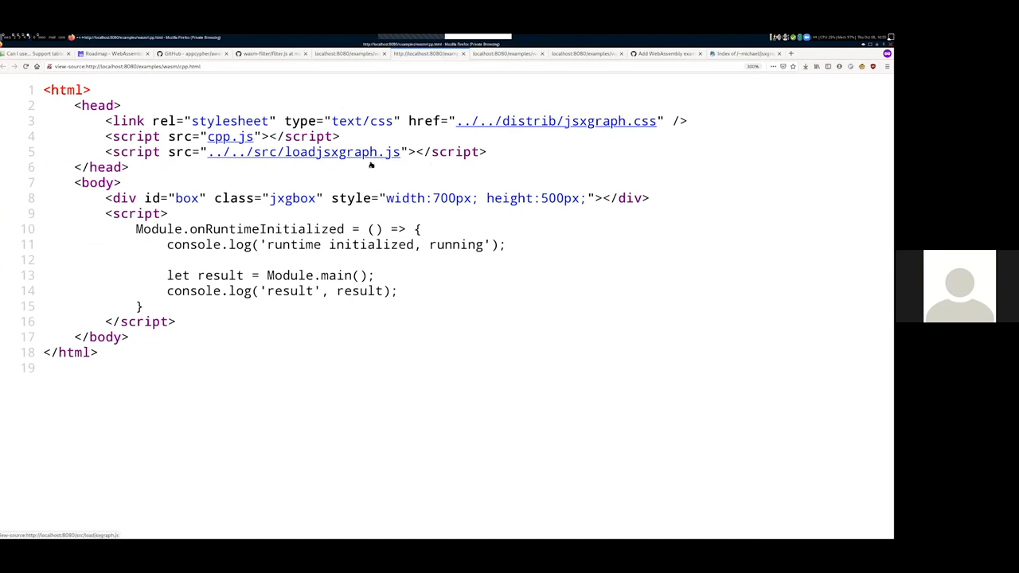
pyautogui.click(232, 137)
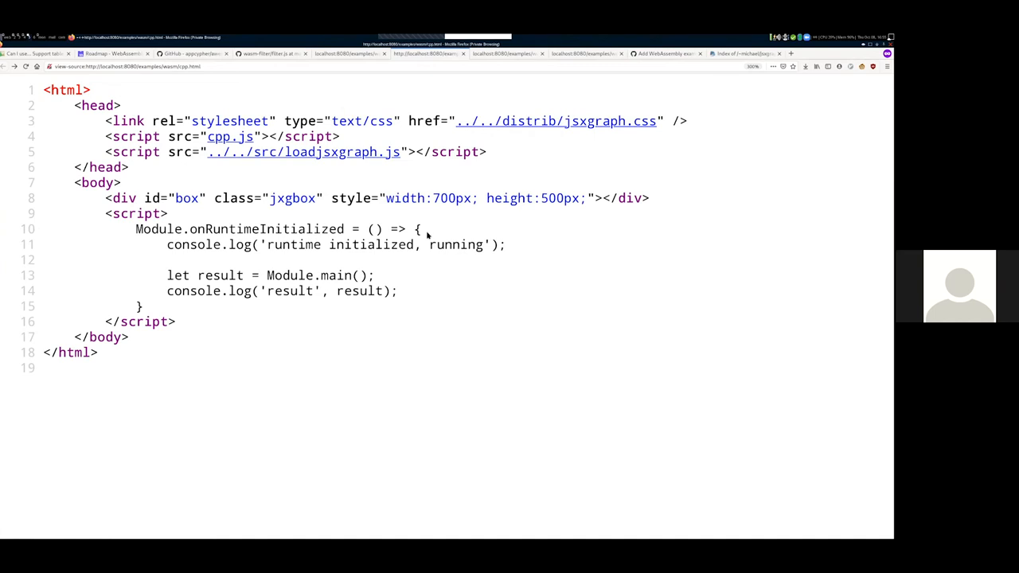
pyautogui.hotkey('alt', 'Tab')
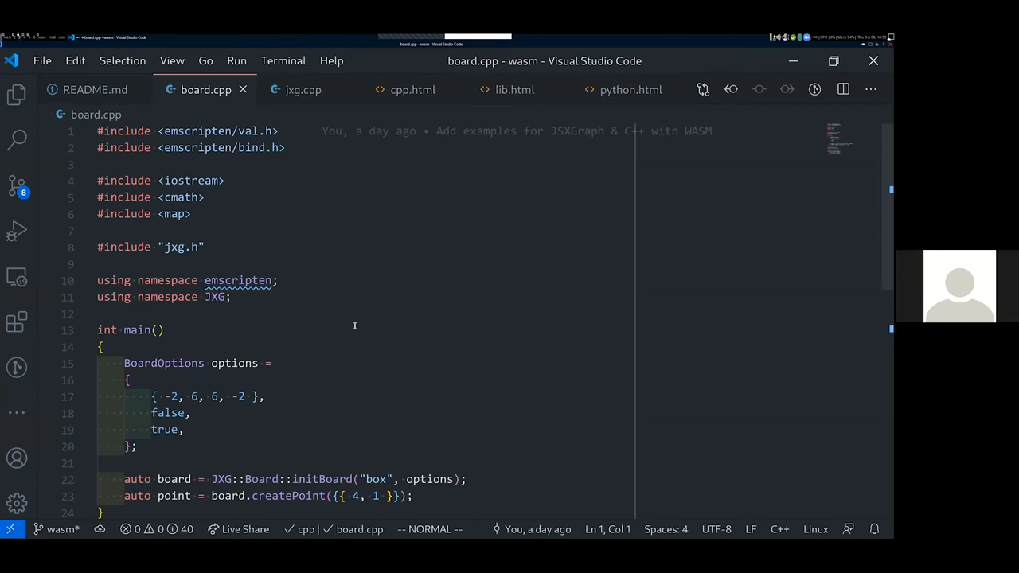
pyautogui.moveTo(178, 228); pyautogui.dragTo(97, 131)
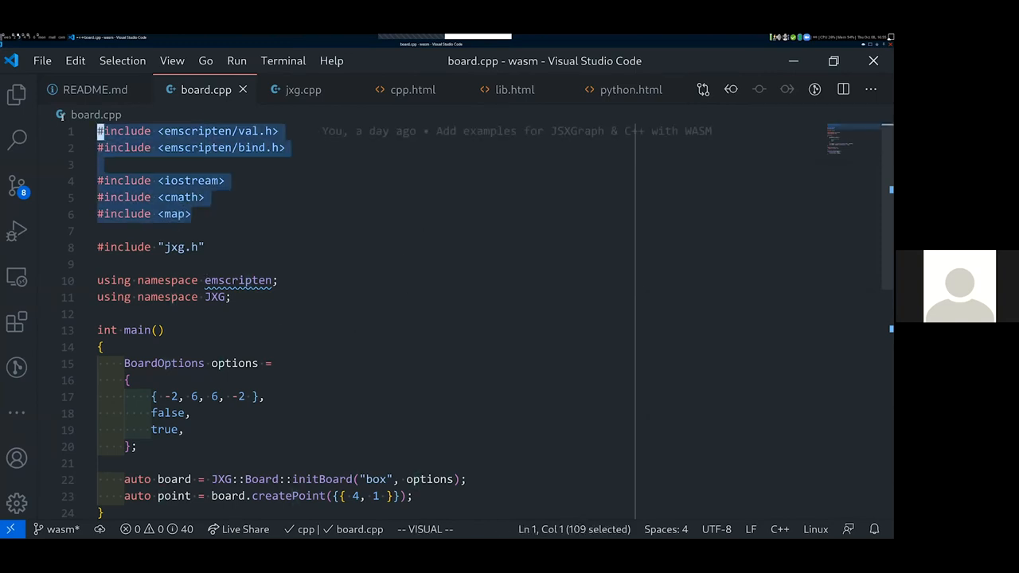
pyautogui.click(153, 197)
pyautogui.moveTo(191, 213); pyautogui.dragTo(97, 180)
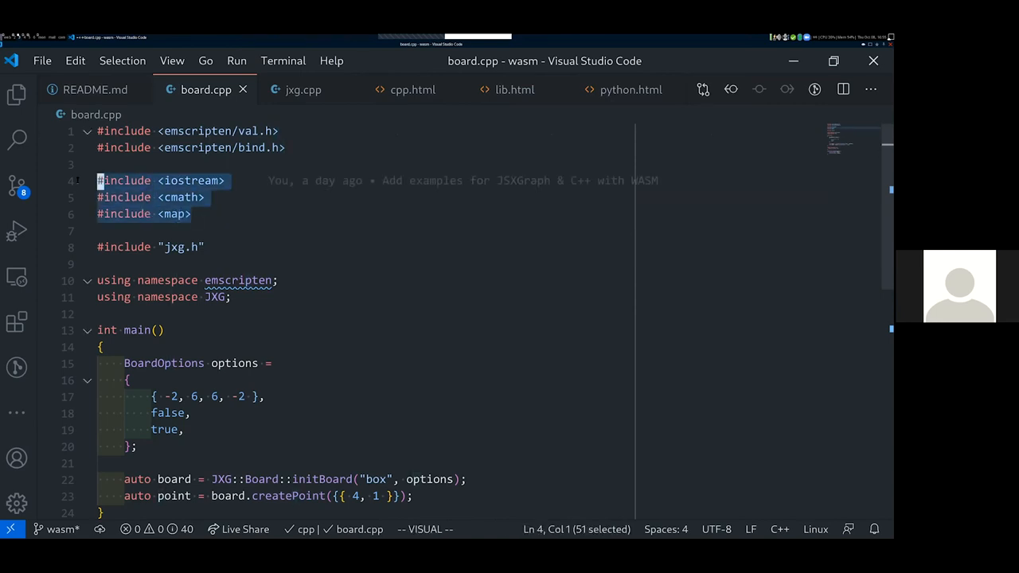
pyautogui.press('Escape')
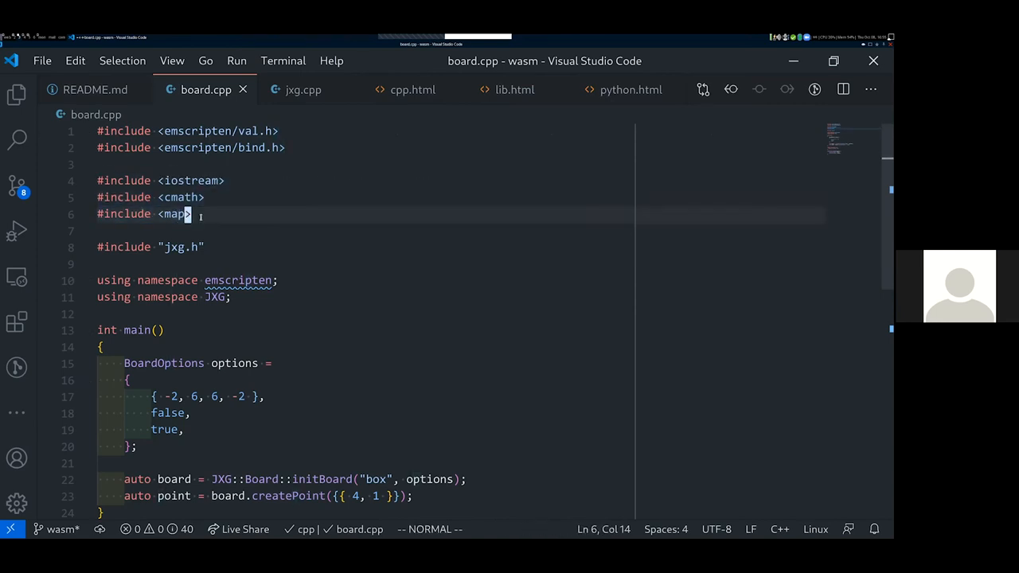
pyautogui.moveTo(285, 147); pyautogui.dragTo(97, 131)
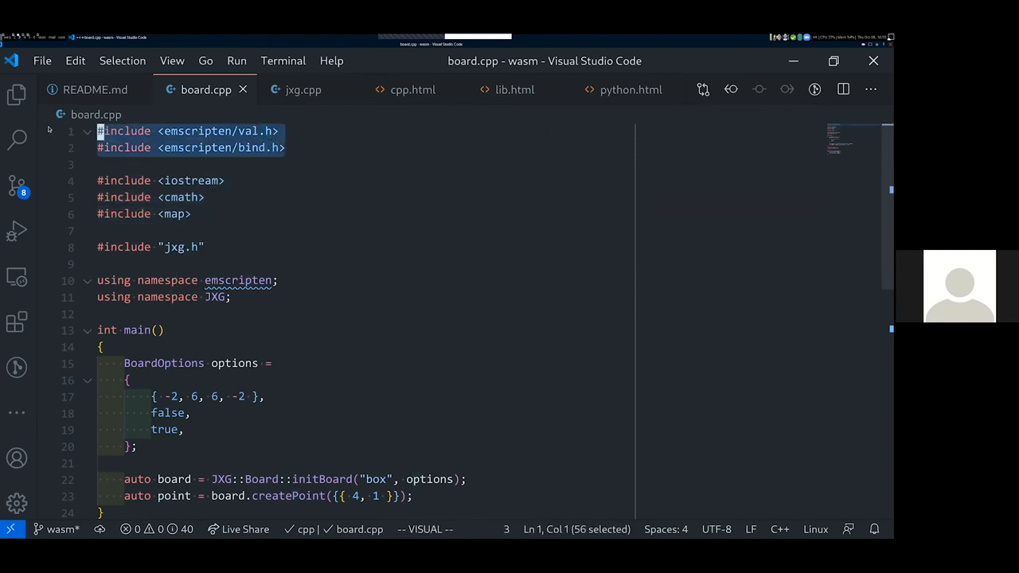
pyautogui.click(259, 182)
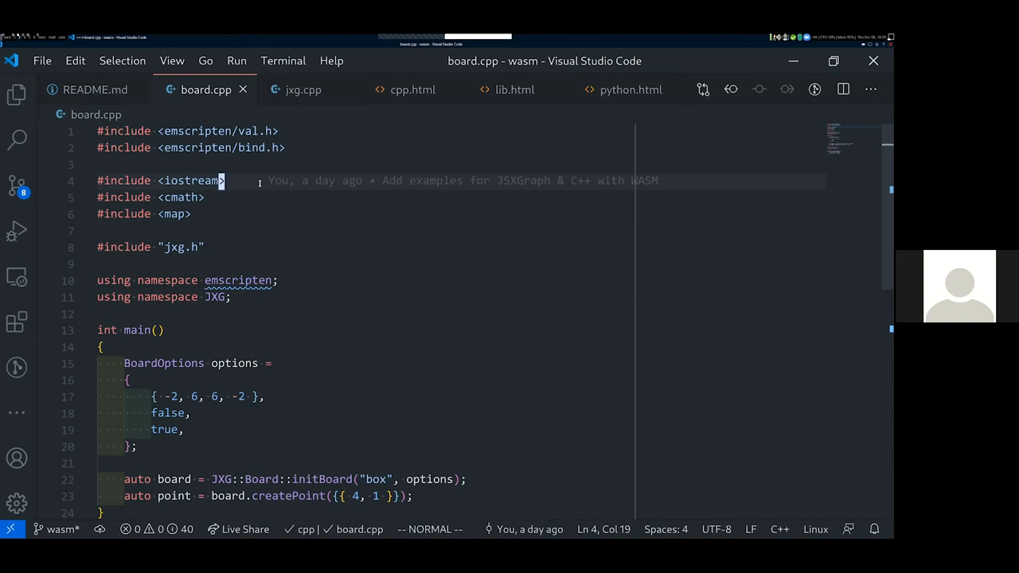
pyautogui.moveTo(285, 148); pyautogui.dragTo(97, 131)
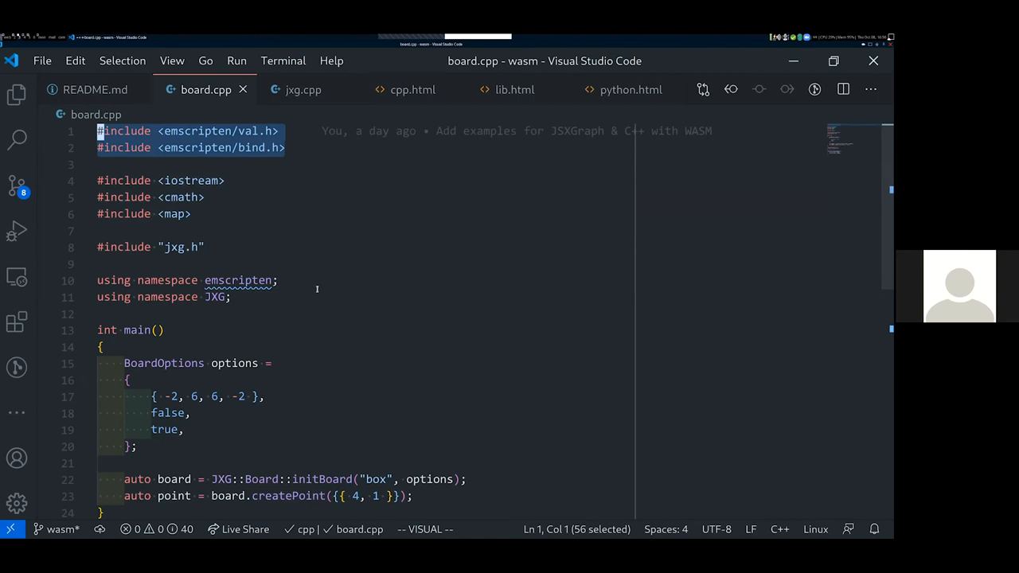
pyautogui.scroll(-3, 317, 287)
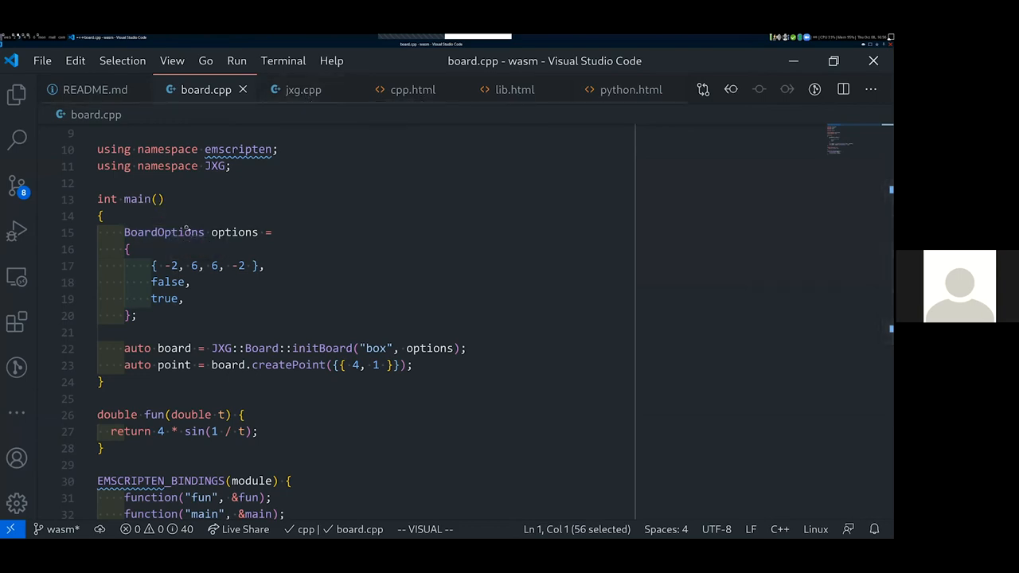
pyautogui.click(189, 232)
pyautogui.press('F12')
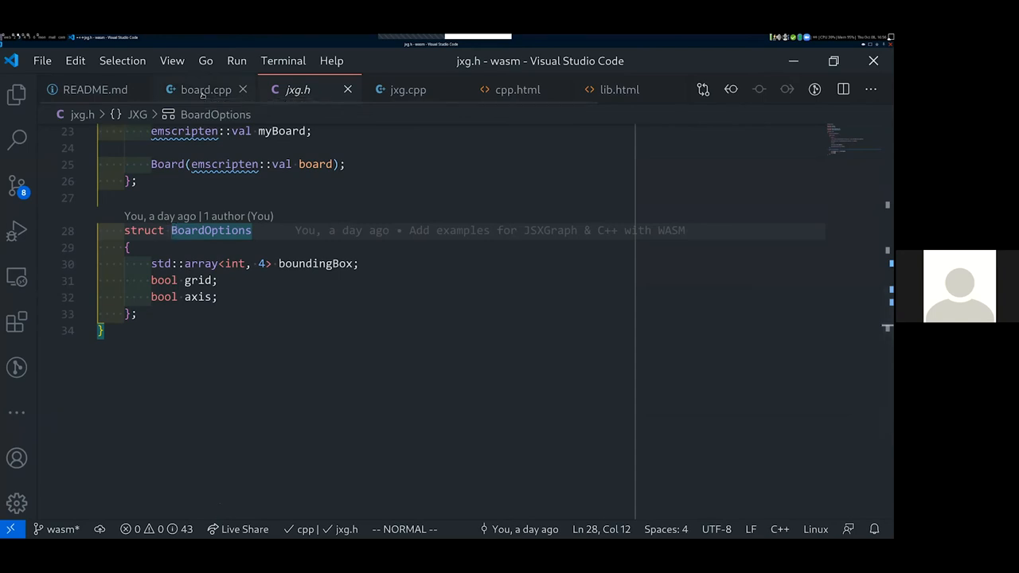
pyautogui.hotkey('ctrl', 'o')
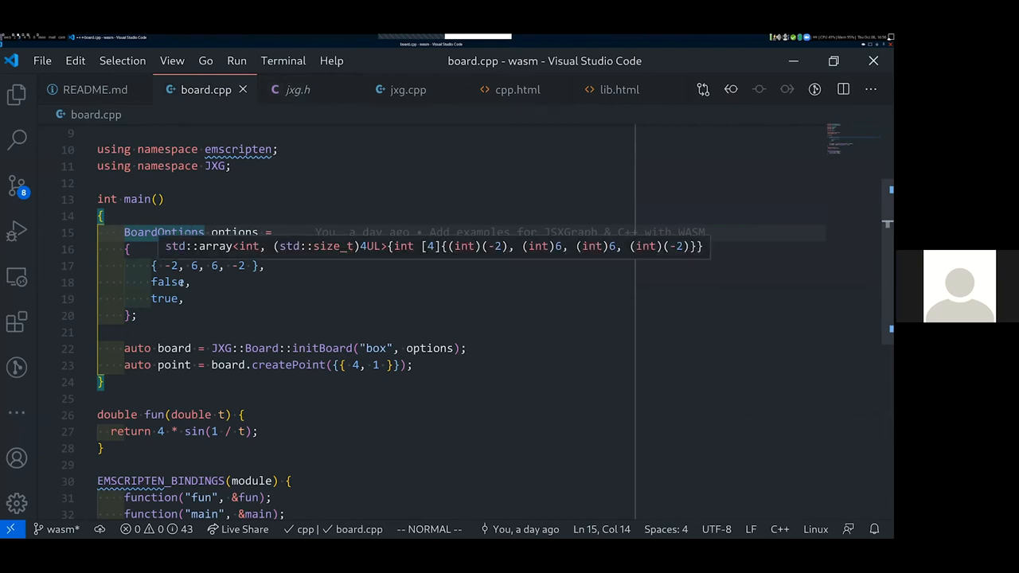
pyautogui.press('F12')
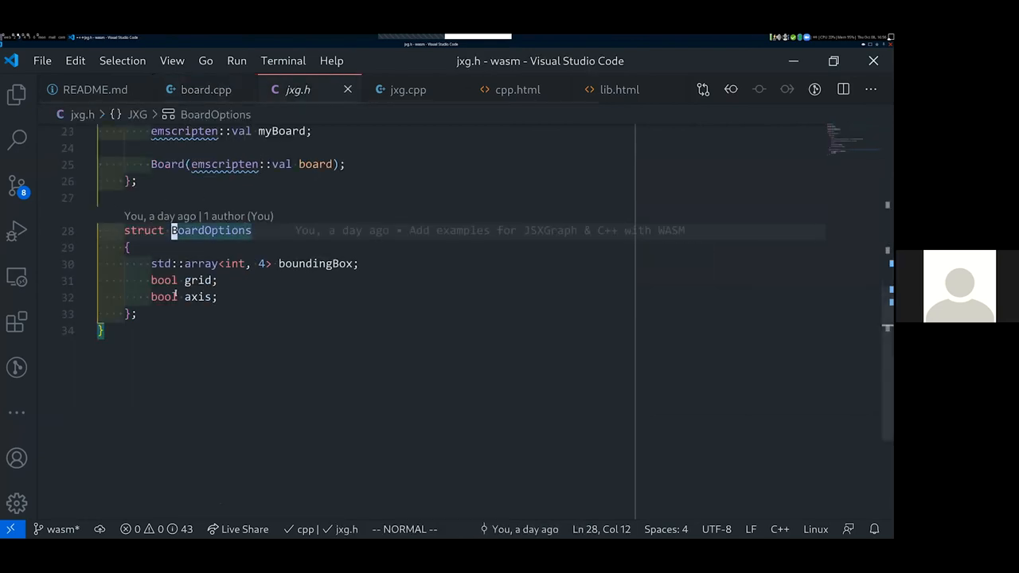
pyautogui.hotkey('ctrl', 'o')
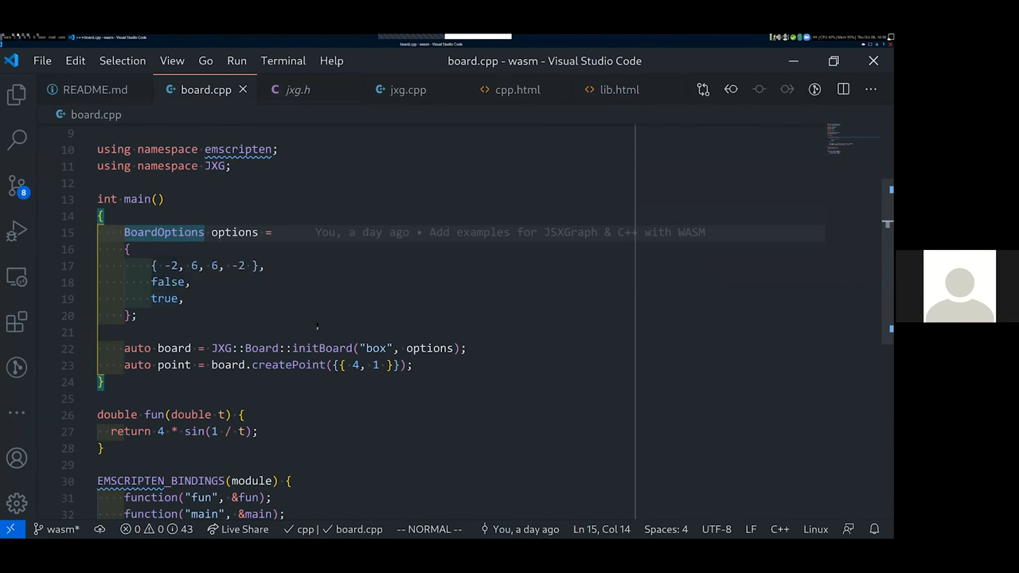
pyautogui.scroll(2, 477, 318)
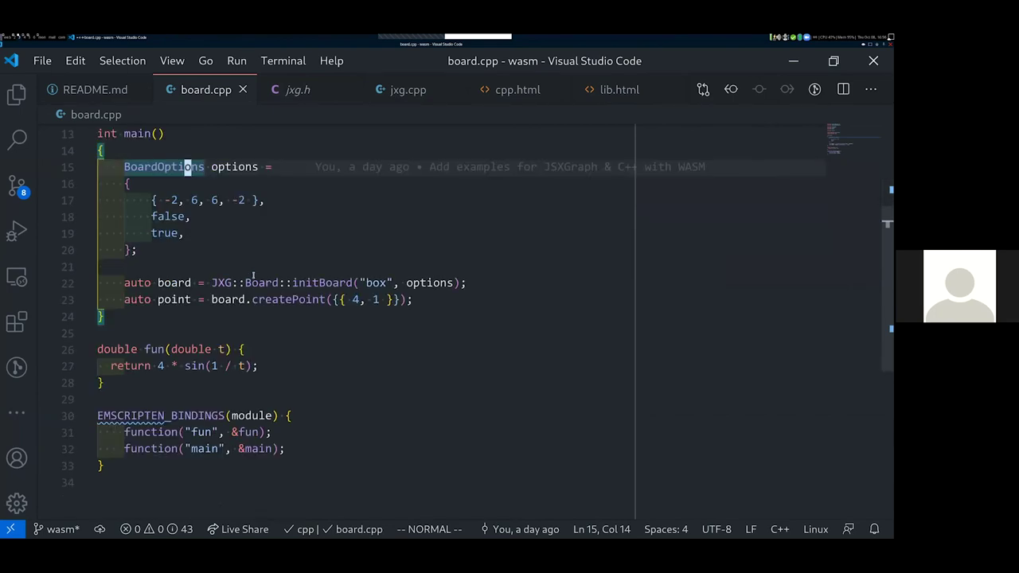
pyautogui.click(369, 282)
pyautogui.moveTo(366, 282); pyautogui.dragTo(394, 282)
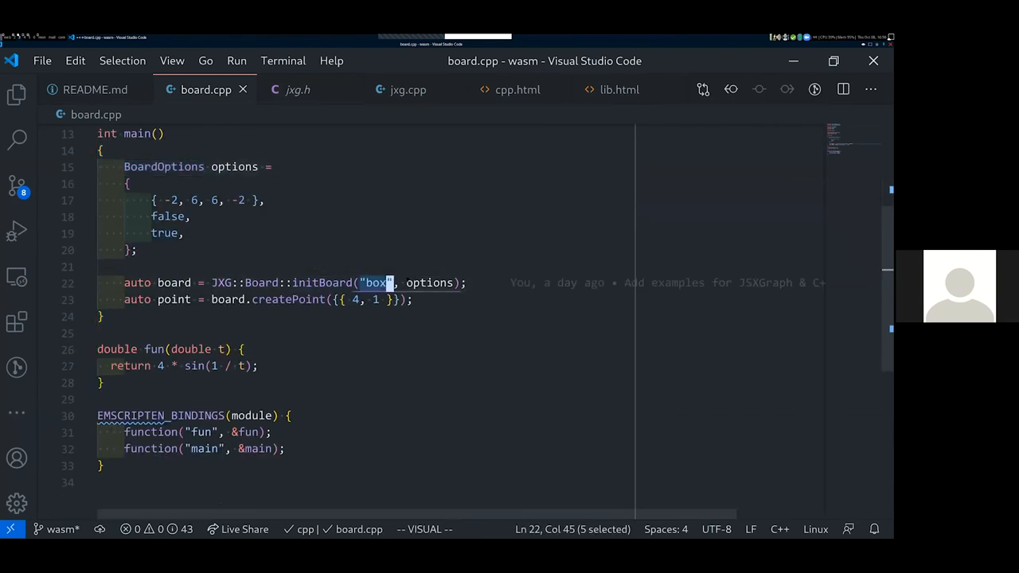
pyautogui.click(415, 283)
pyautogui.click(407, 299)
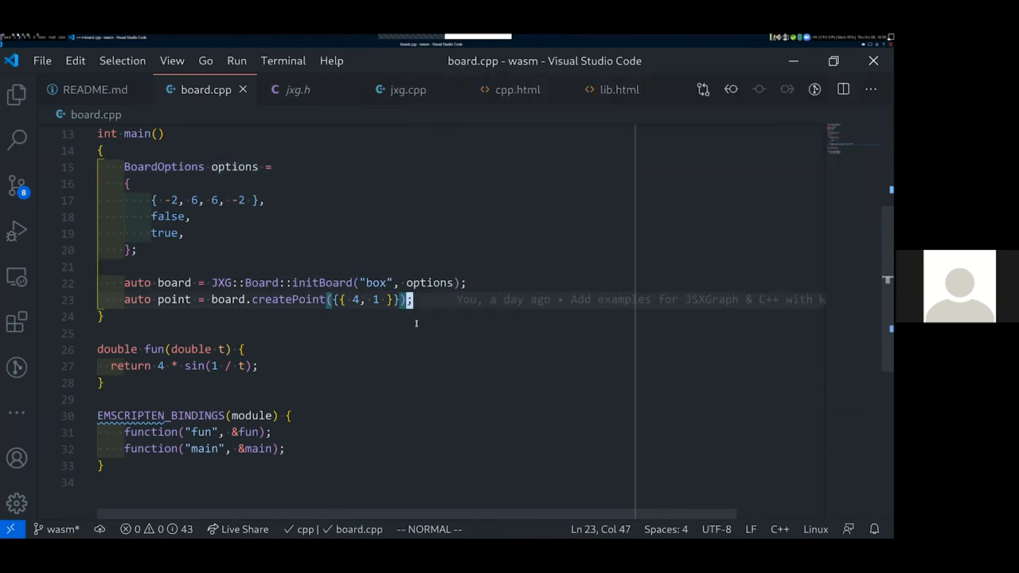
pyautogui.scroll(2, 443, 356)
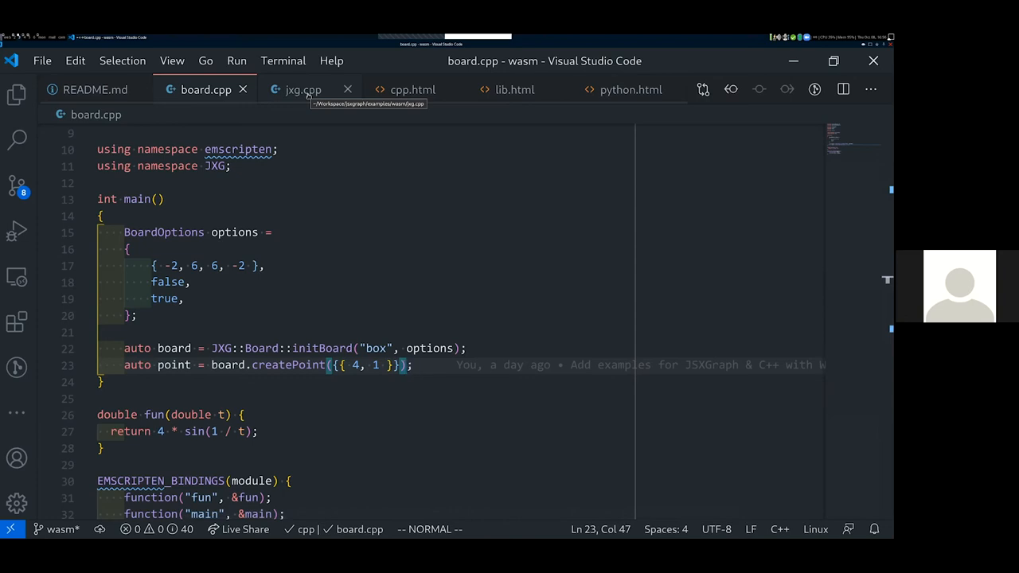
# - Show jxg.cpp and mark the _JSXGraph variable used in initBoard and createPoint
pyautogui.click(304, 89)
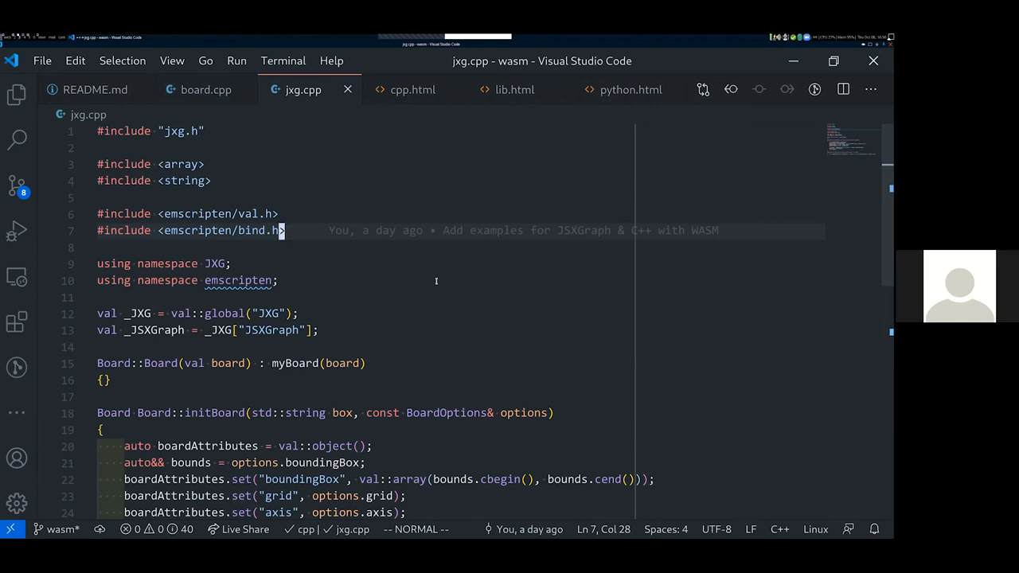
pyautogui.scroll(-2, 436, 281)
pyautogui.scroll(-2, 436, 281)
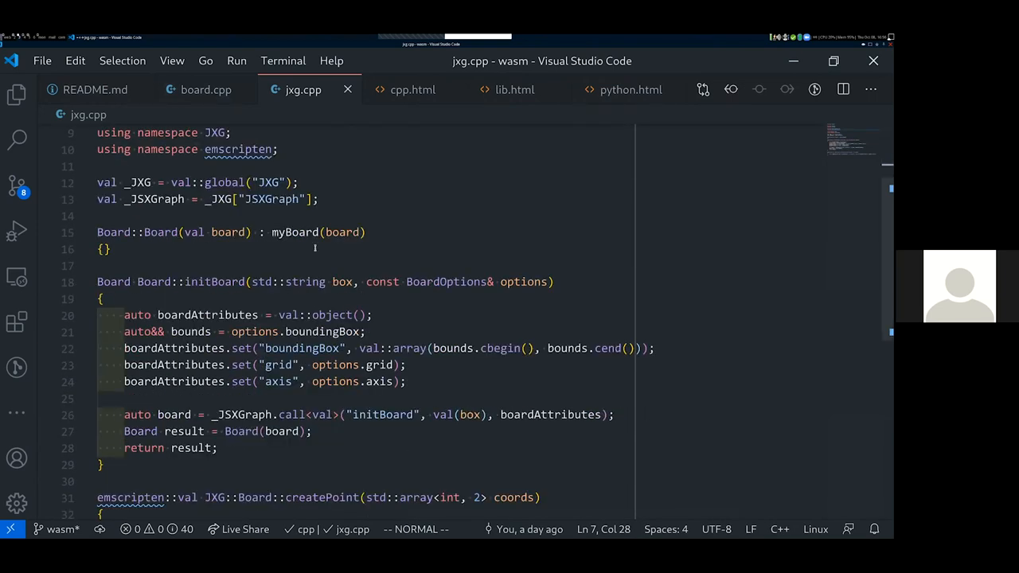
pyautogui.scroll(3, 315, 249)
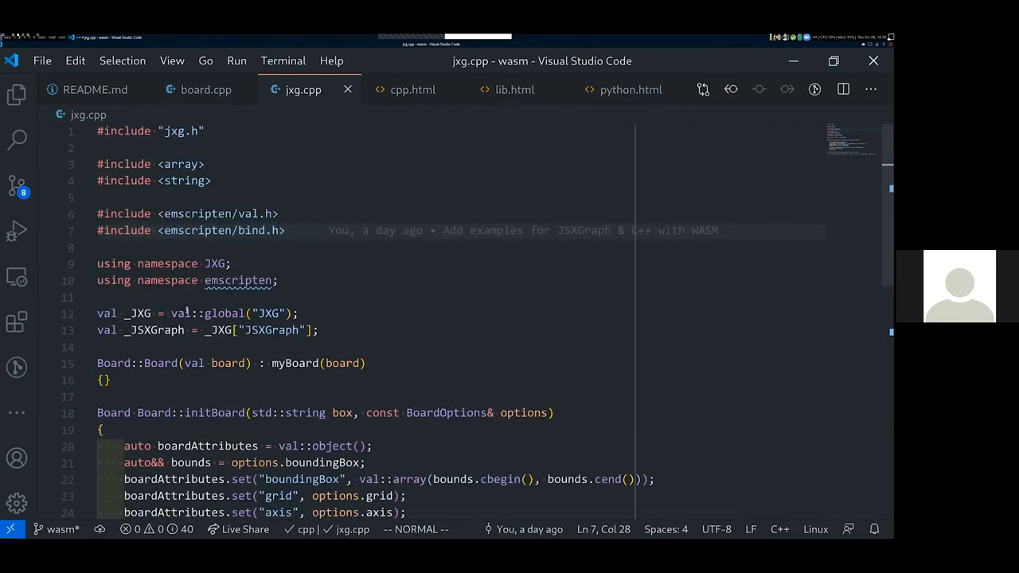
pyautogui.moveTo(180, 314)
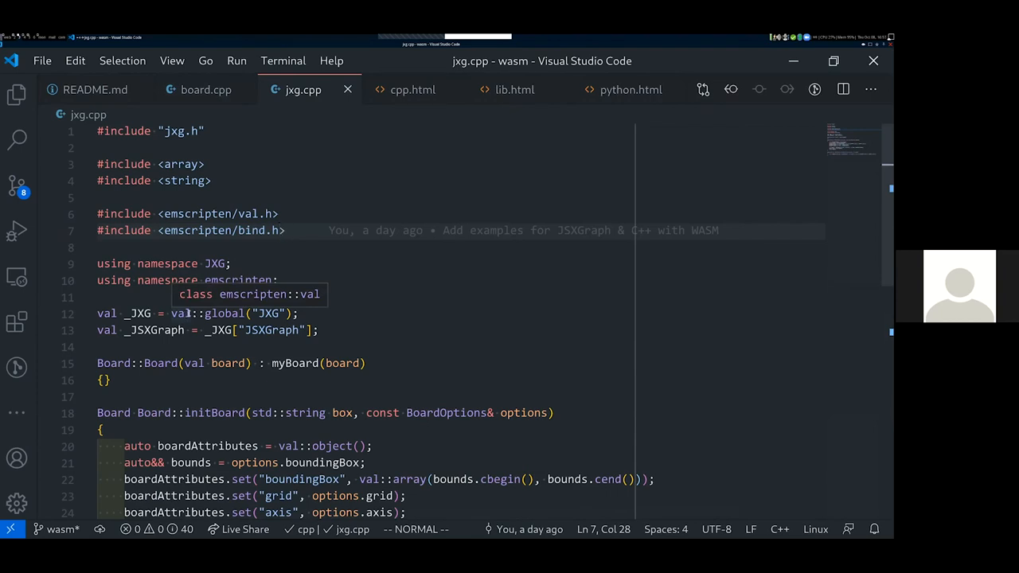
pyautogui.scroll(-1, 442, 314)
pyautogui.scroll(-1, 442, 314)
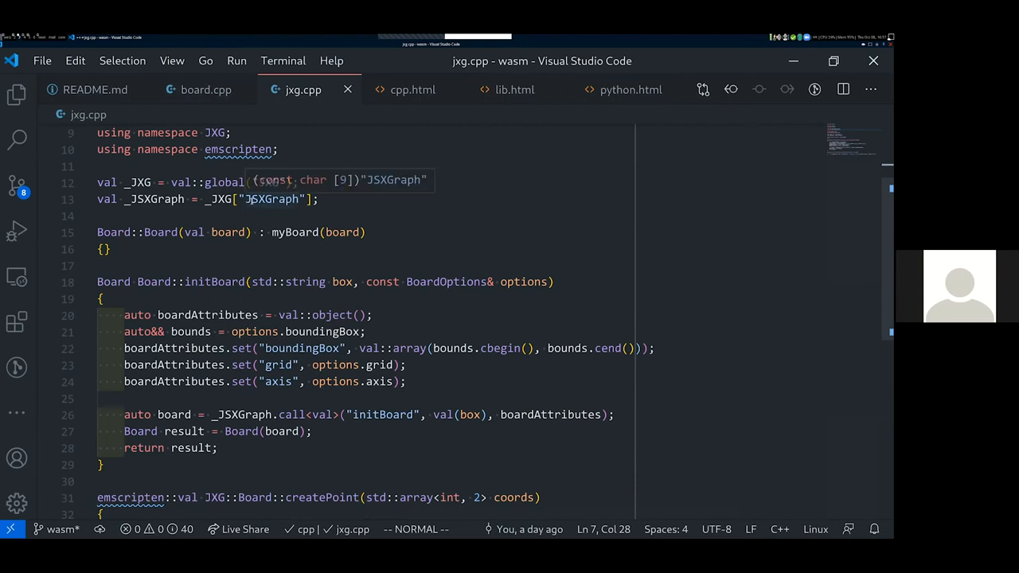
pyautogui.click(154, 199)
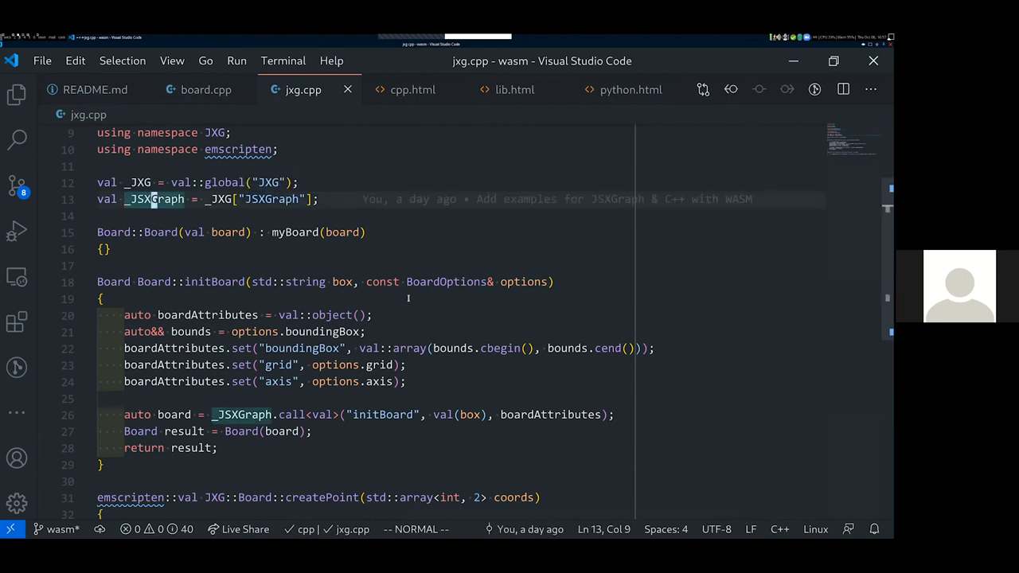
pyautogui.scroll(-2, 326, 355)
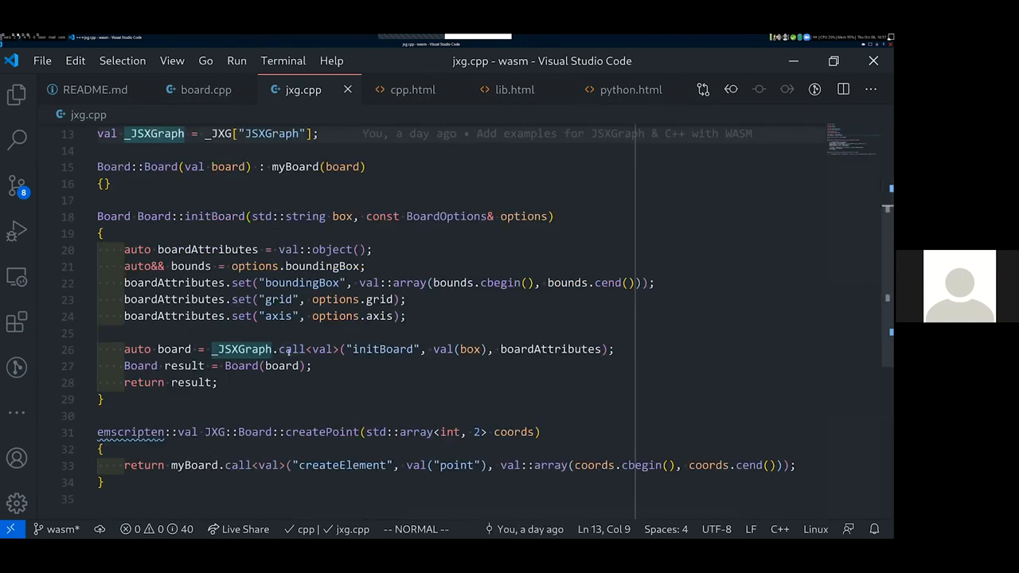
pyautogui.moveTo(291, 415)
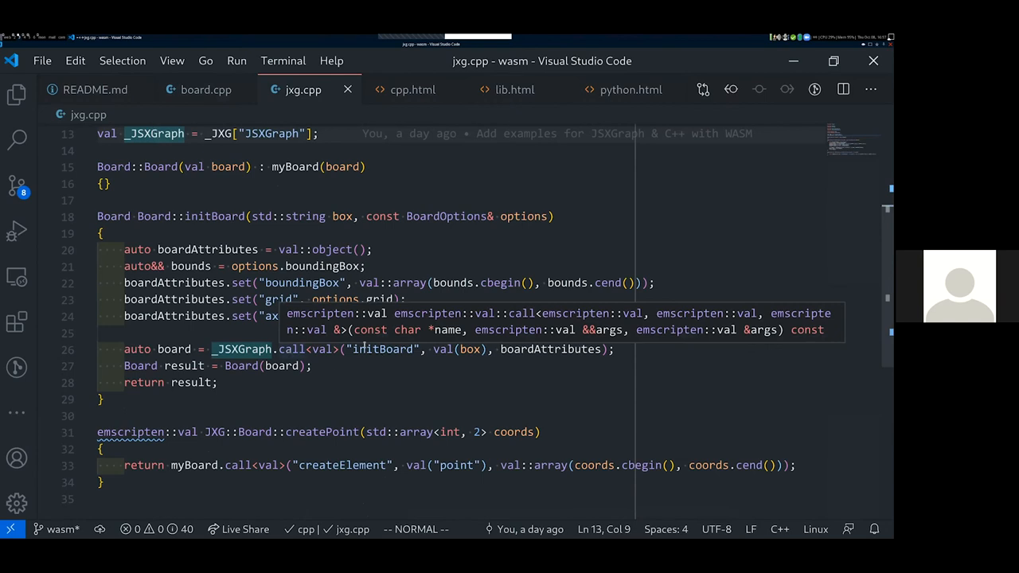
pyautogui.moveTo(347, 348); pyautogui.dragTo(420, 349)
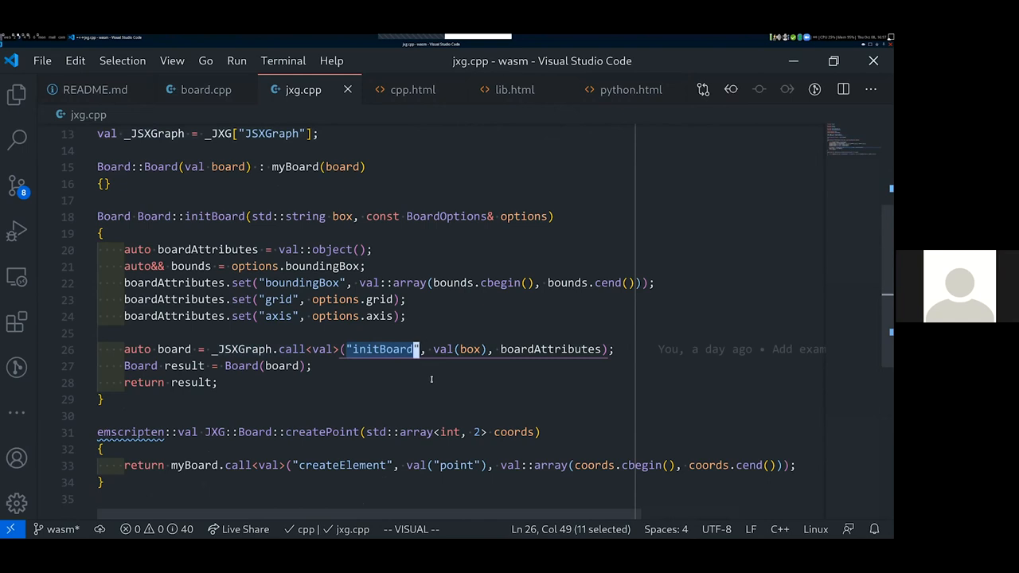
pyautogui.click(219, 382)
pyautogui.moveTo(433, 349); pyautogui.dragTo(593, 350)
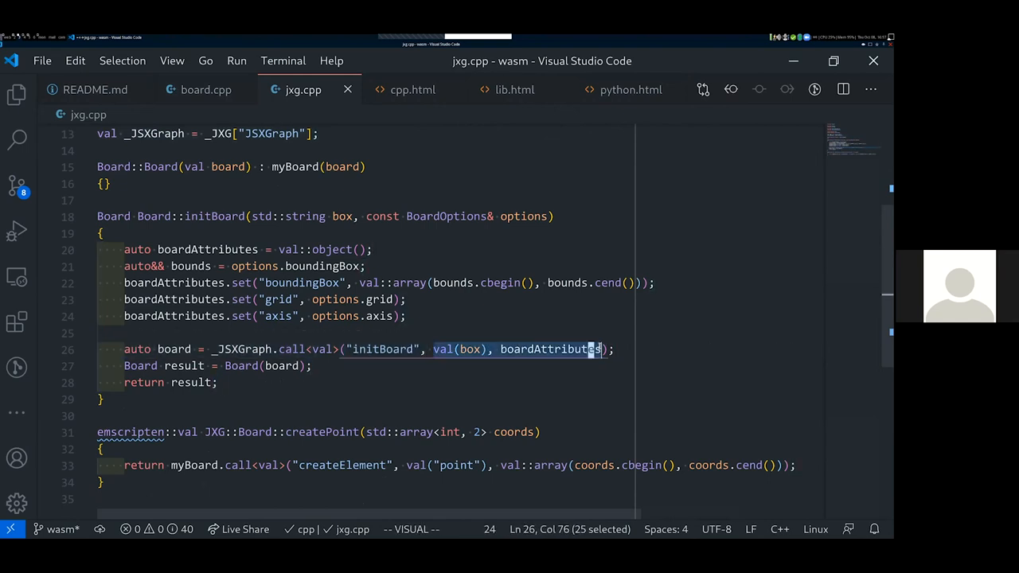
pyautogui.click(188, 349)
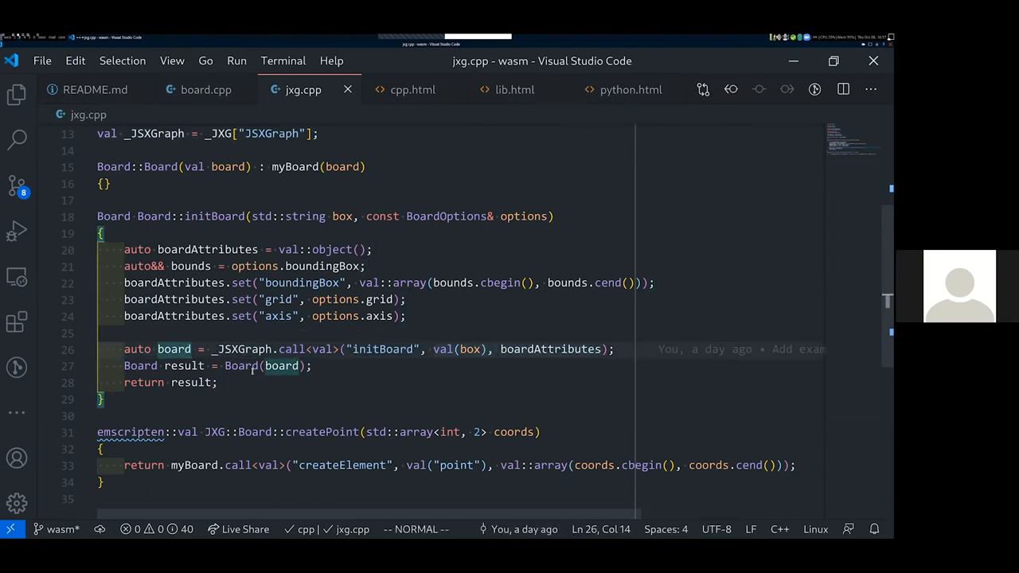
pyautogui.doubleClick(174, 348)
pyautogui.click(144, 365)
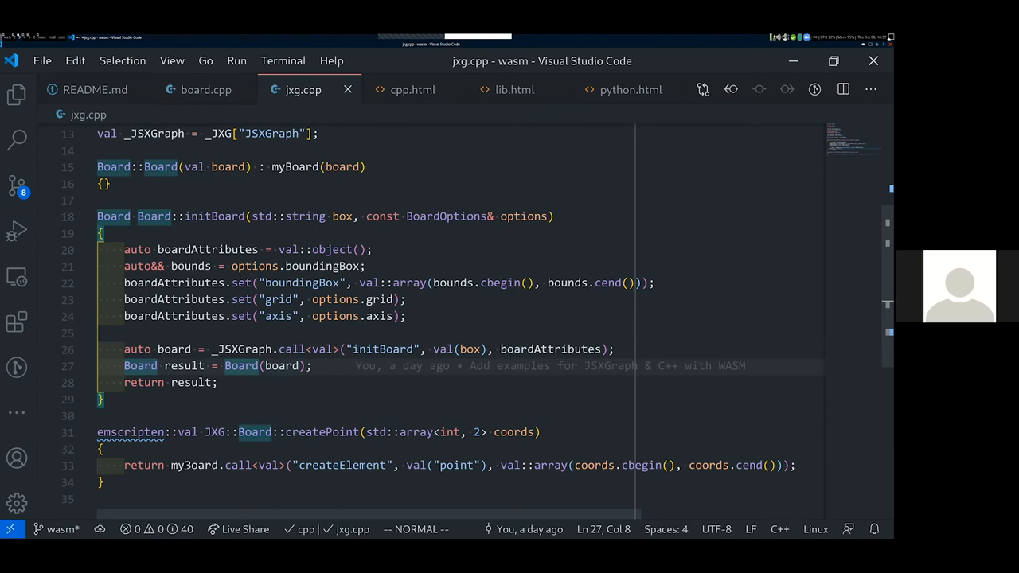
pyautogui.click(187, 465)
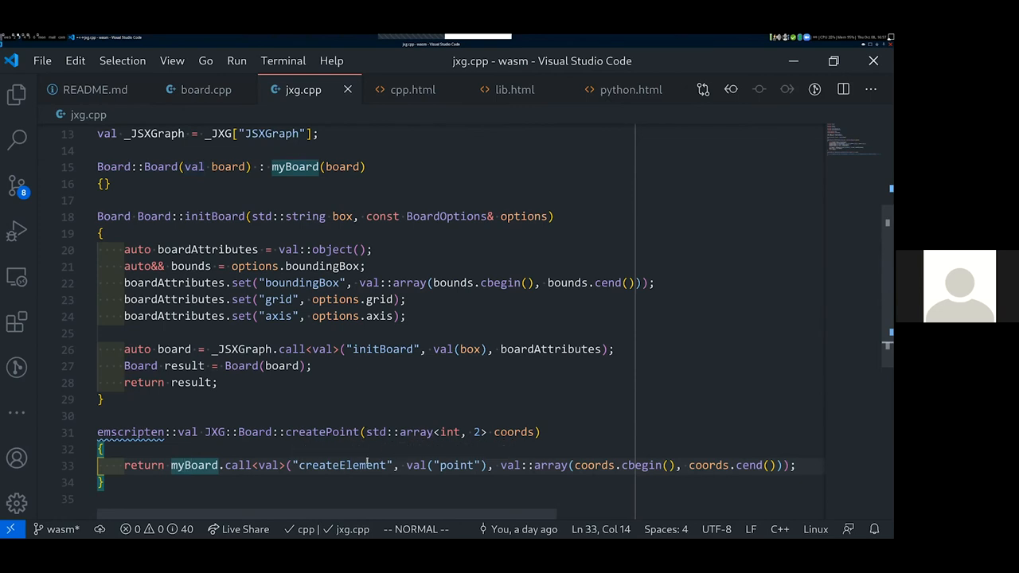
pyautogui.moveTo(343, 466)
pyautogui.moveTo(407, 465); pyautogui.dragTo(780, 466)
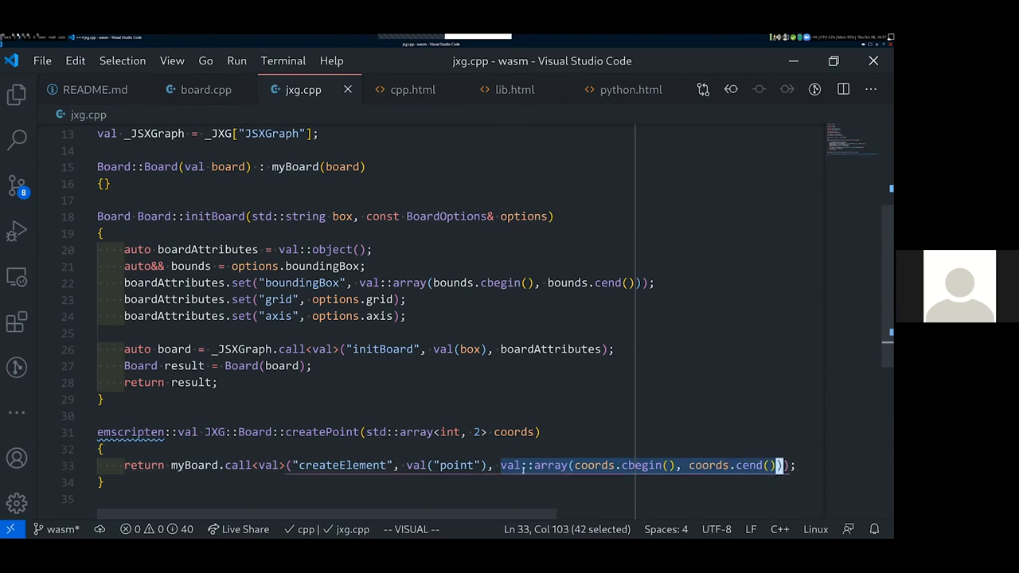
pyautogui.click(541, 486)
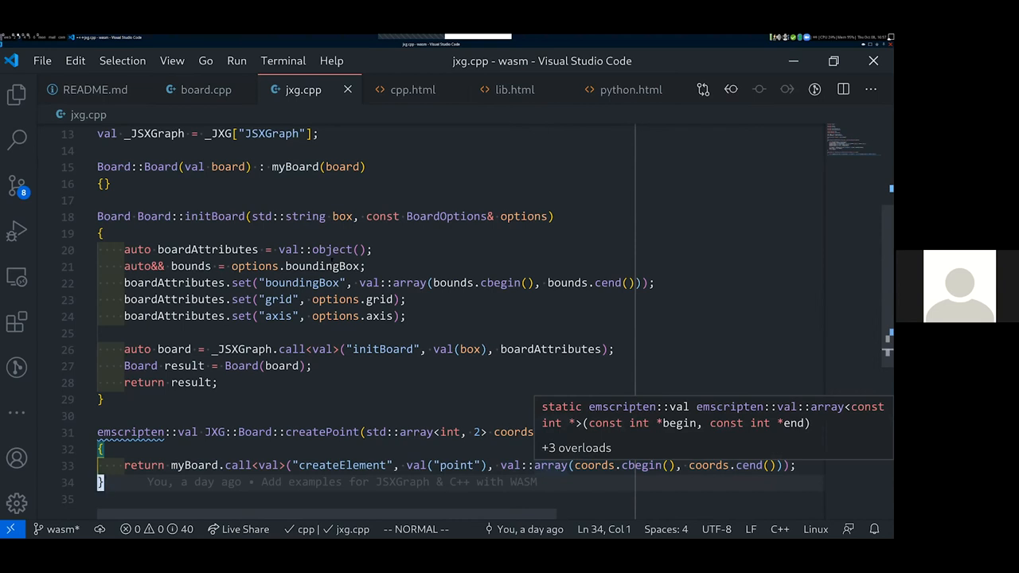
pyautogui.click(332, 250)
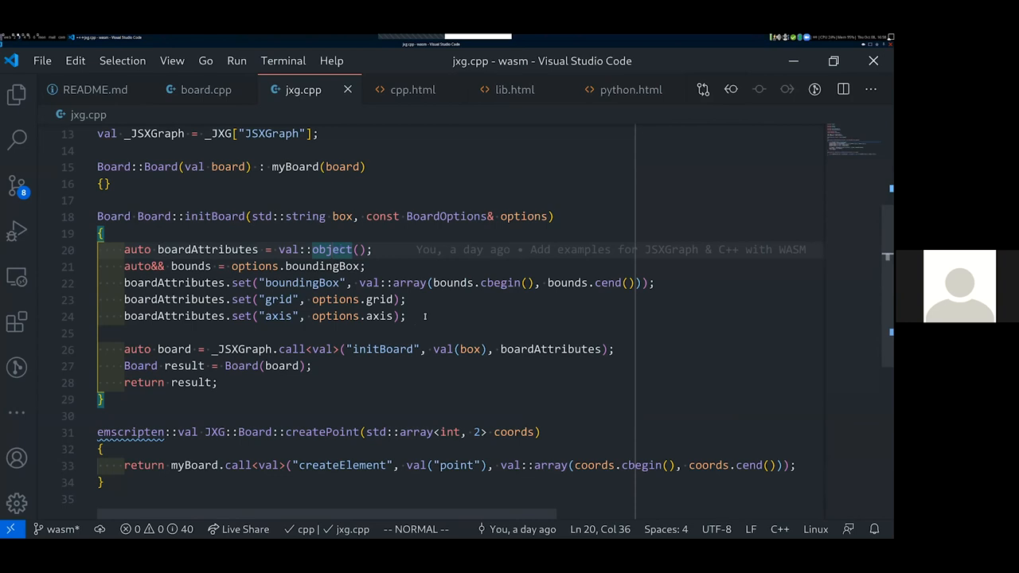
# - Review board.cpp, then bring up lib.html with its Module.fun(t) function graph script
pyautogui.click(205, 89)
pyautogui.scroll(-2, 398, 319)
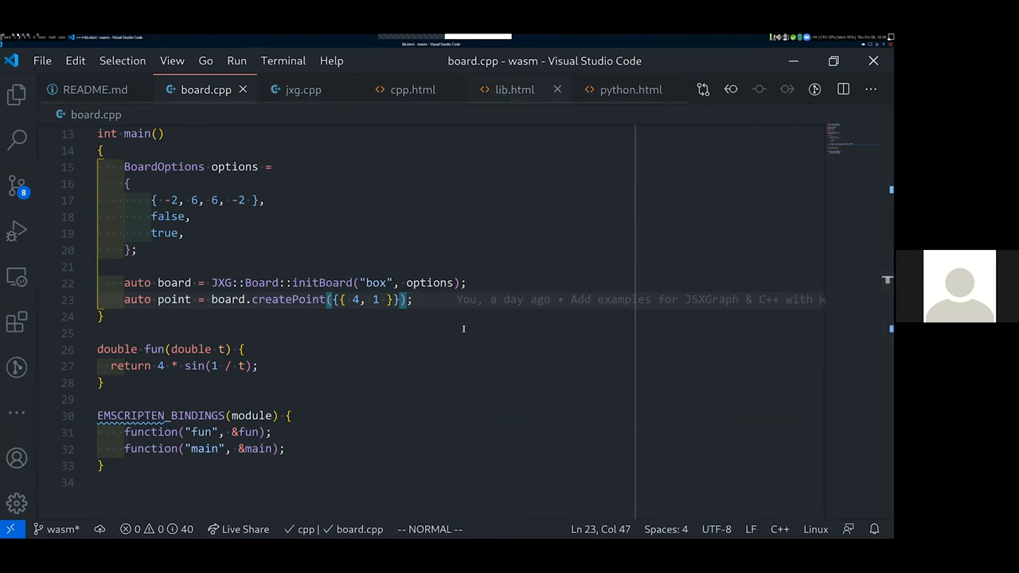
pyautogui.hotkey('ctrl', 'Tab')
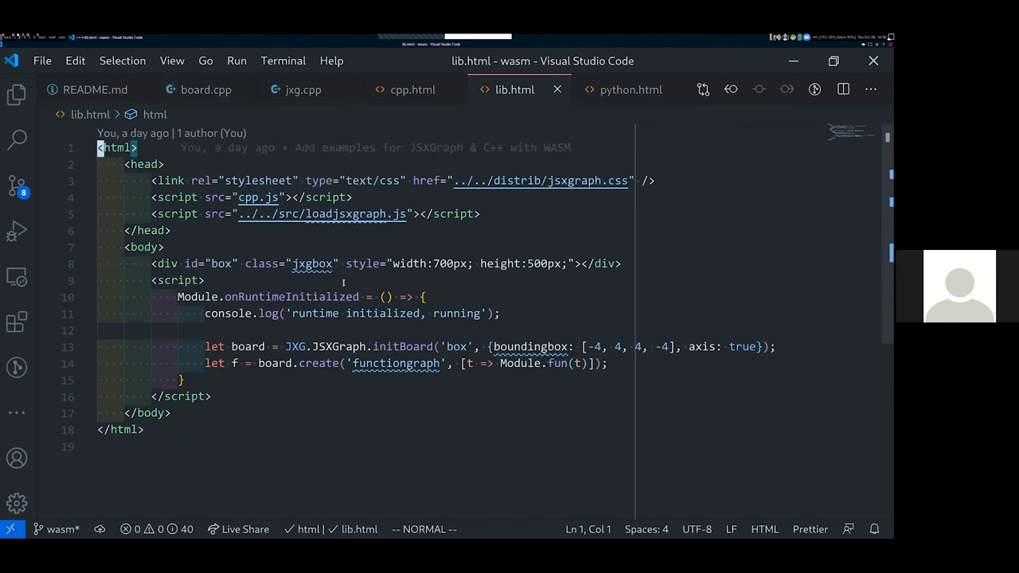
# - Highlight lib.html's board div, runtime-init callback, board initialization and the Module.fun call in functiongraph
pyautogui.moveTo(151, 262); pyautogui.dragTo(629, 263)
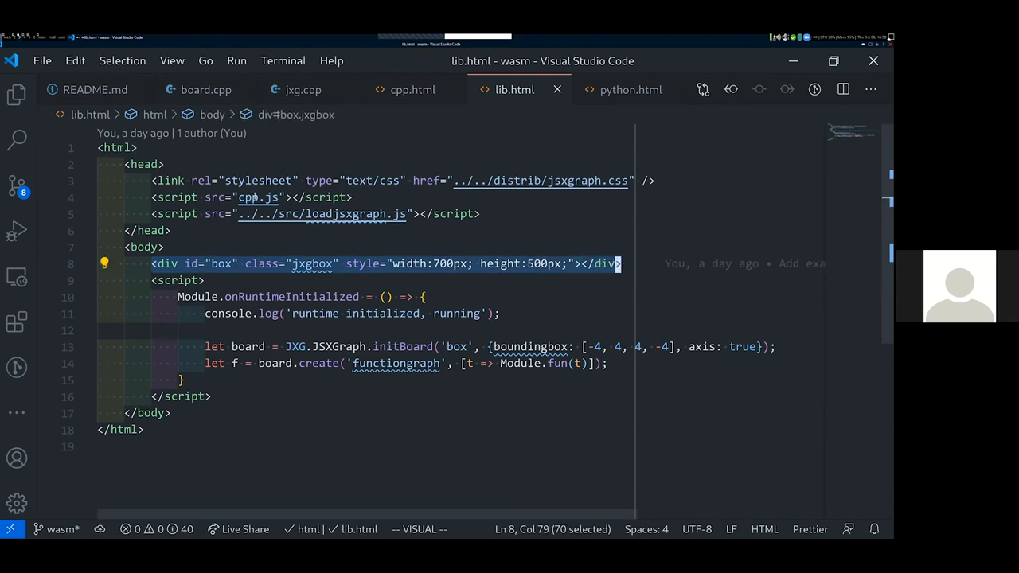
pyautogui.click(281, 296)
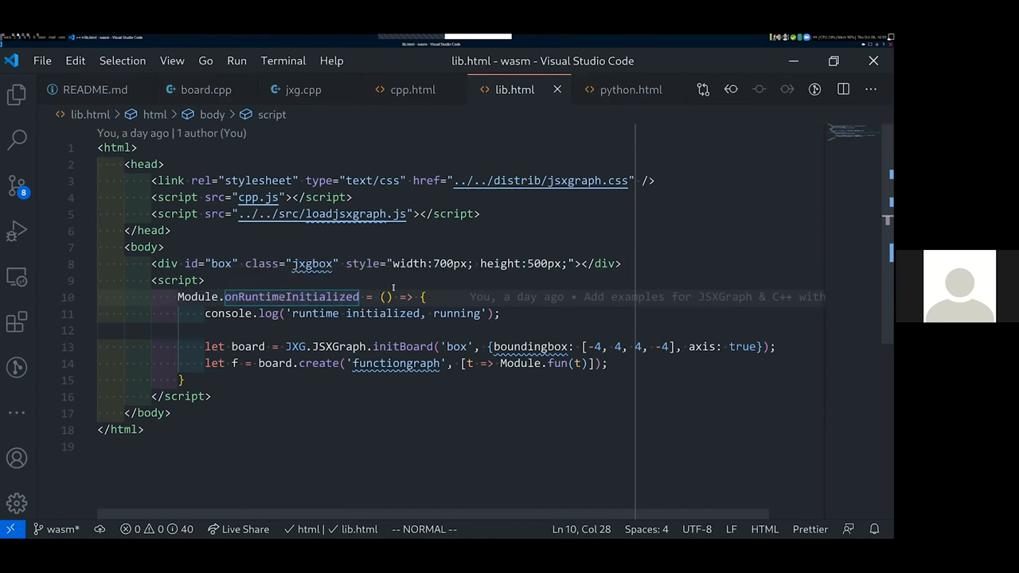
pyautogui.scroll(-1, 430, 271)
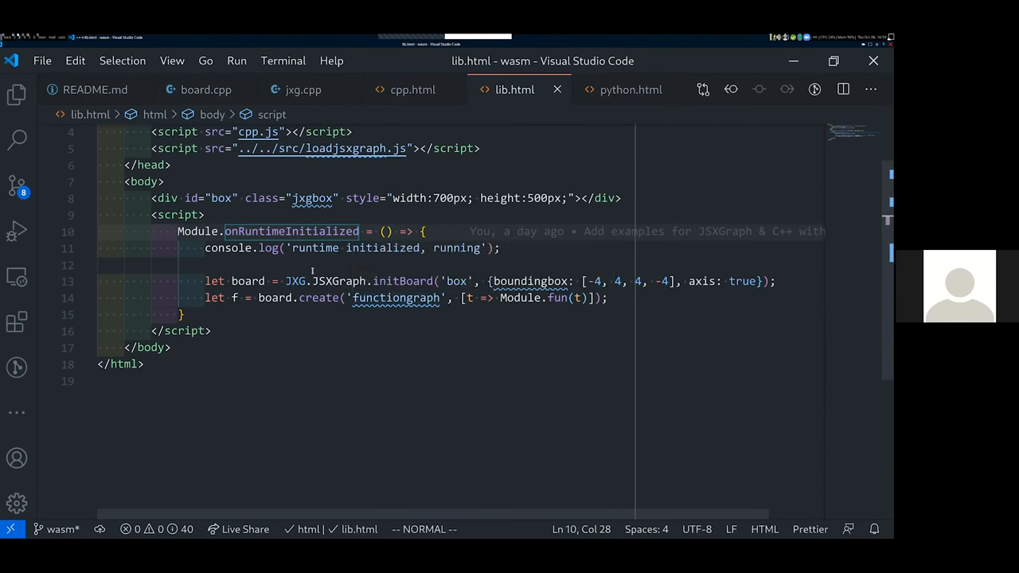
pyautogui.moveTo(776, 281); pyautogui.dragTo(199, 281)
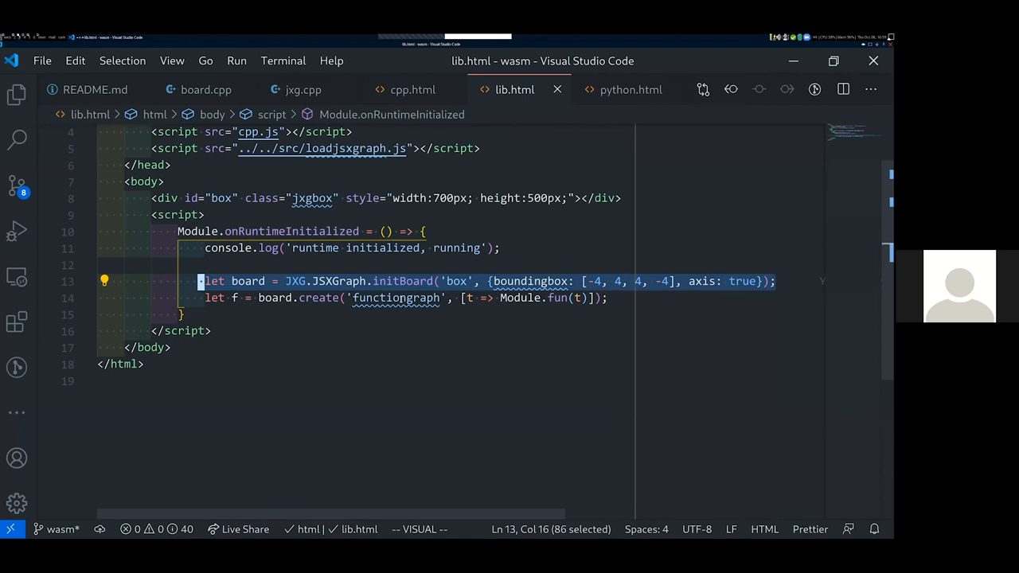
pyautogui.click(402, 297)
pyautogui.click(522, 298)
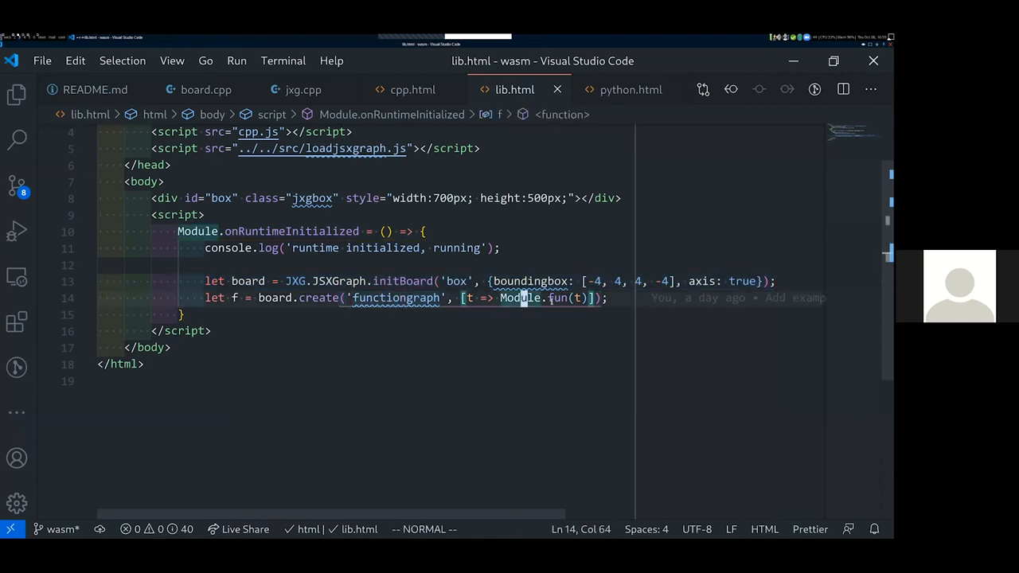
pyautogui.click(555, 298)
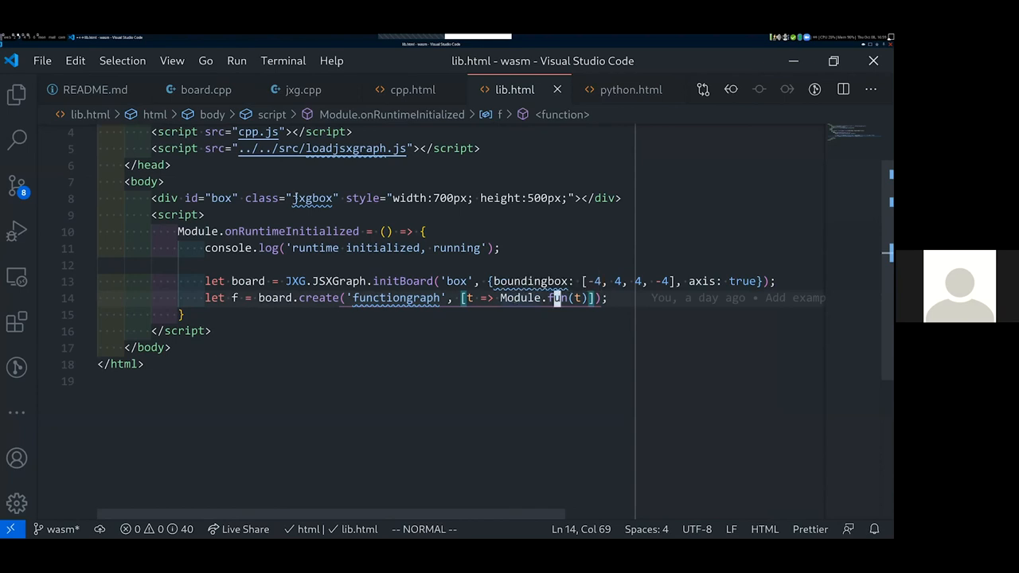
# - Close jxg.cpp, keep lib.html open, and switch to the browser showing the graph
pyautogui.middleClick(303, 89)
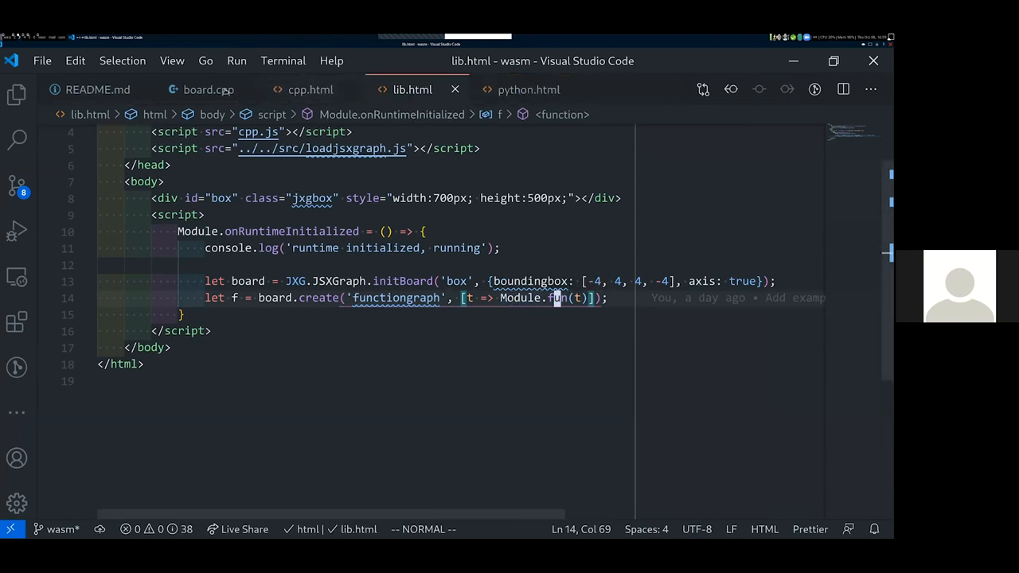
pyautogui.hotkey('ctrl', 'Tab')
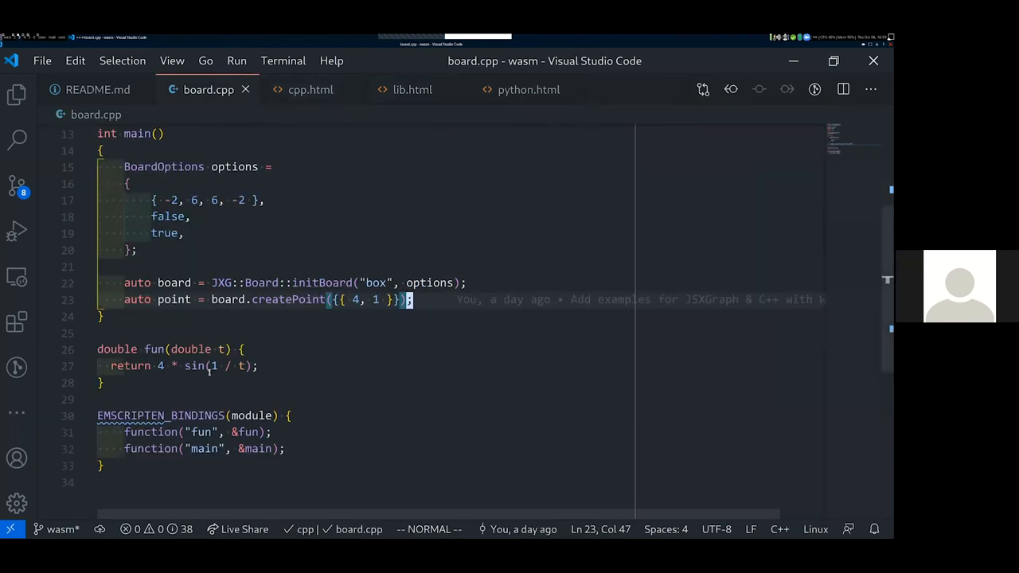
pyautogui.click(401, 89)
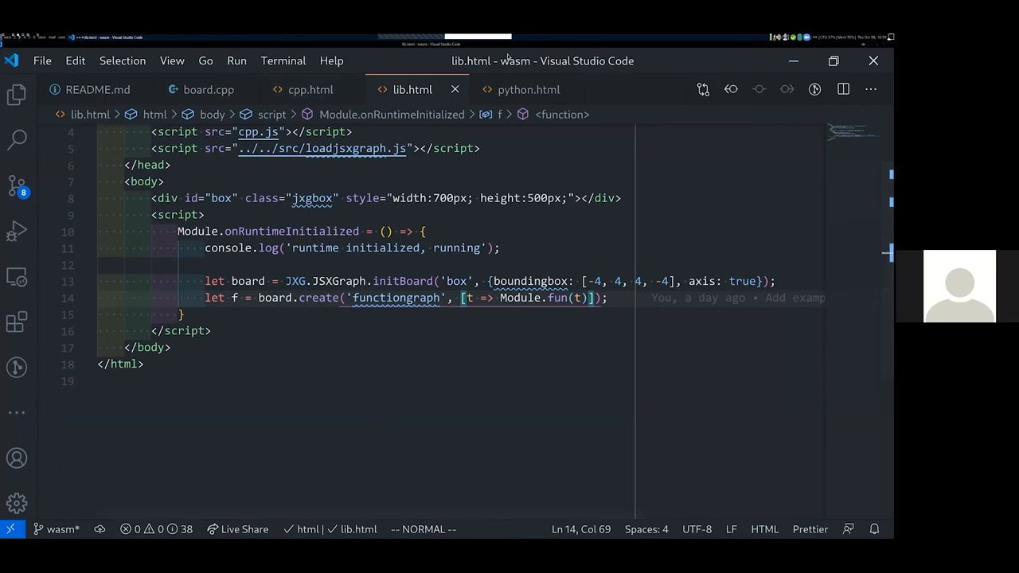
pyautogui.hotkey('alt', 'Tab')
# - Reload the localhost lib.html page to redraw the oscillating curve, then return to the editor
pyautogui.hotkey('ctrl', 'Tab')
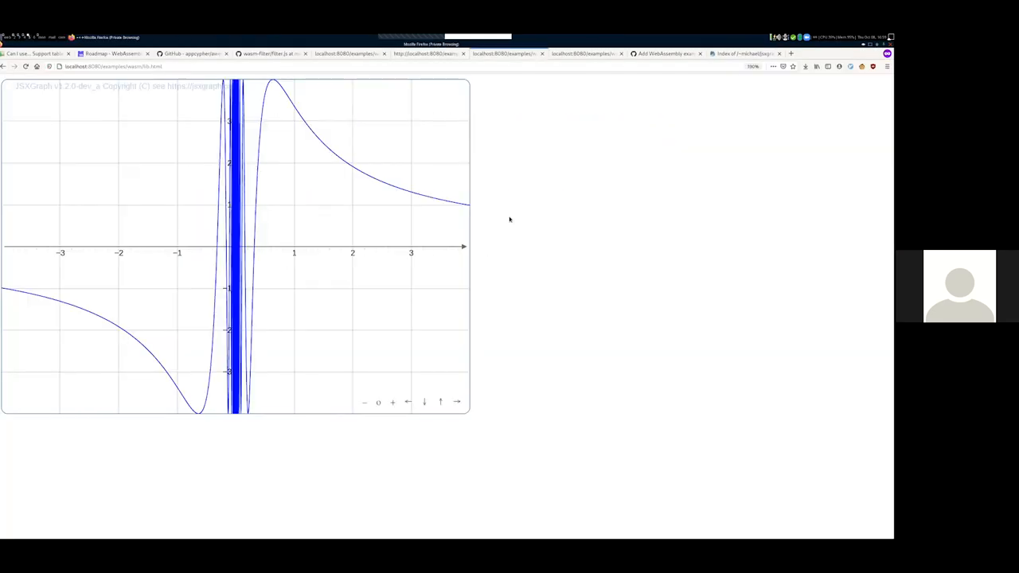
pyautogui.press('F5')
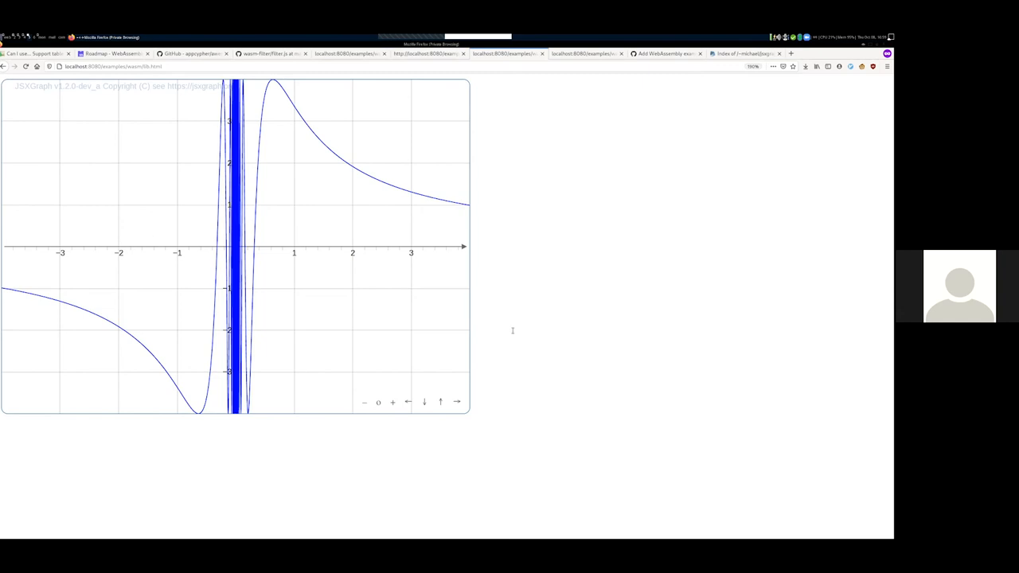
pyautogui.hotkey('alt', 'Tab')
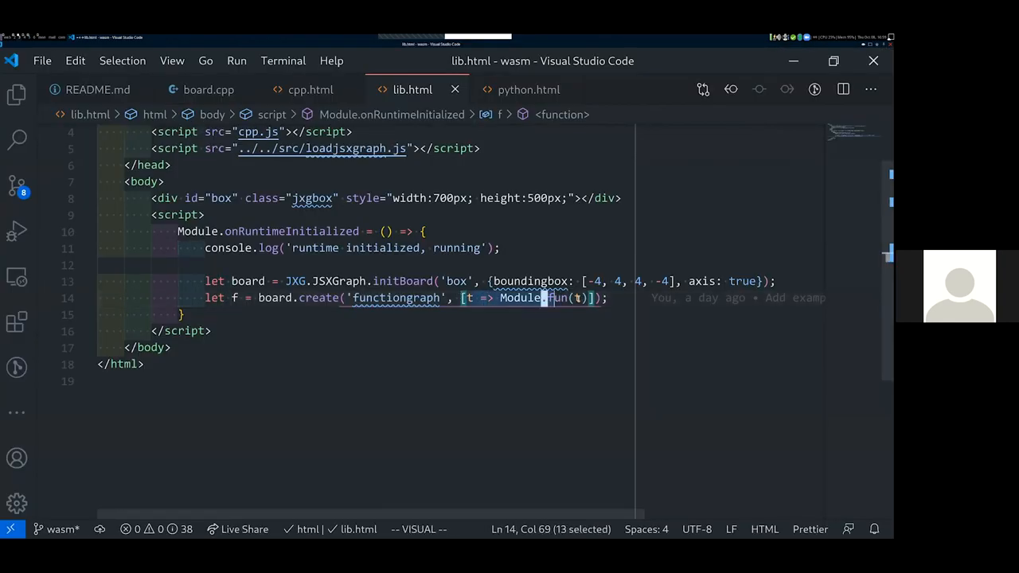
# - Extend the selection over the whole Module.fun(t) call in lib.html
pyautogui.press('e')
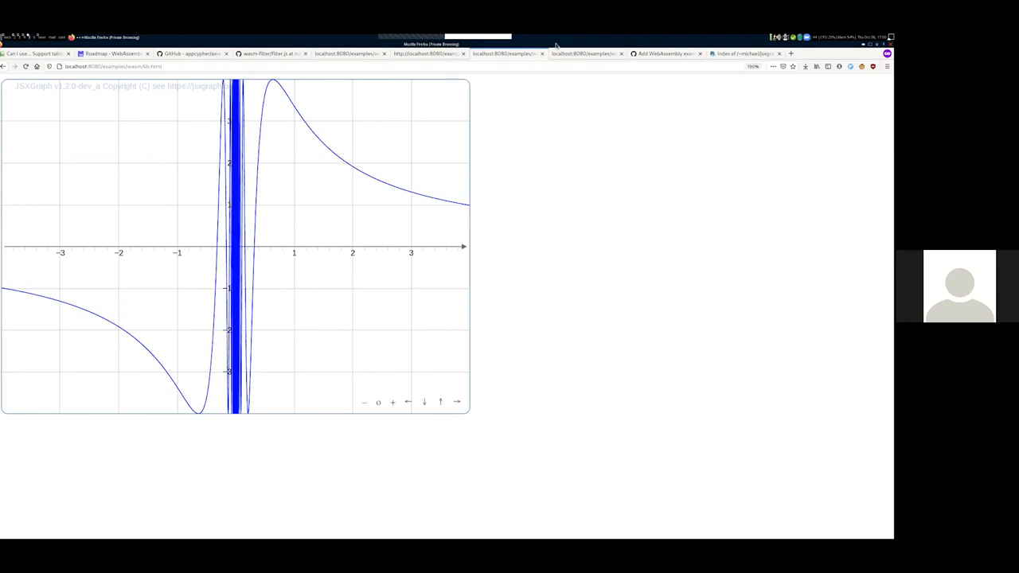
# - On python.html drag point A in and out so the circle shrinks below radius one and grows again, then return to the editor
pyautogui.click(585, 53)
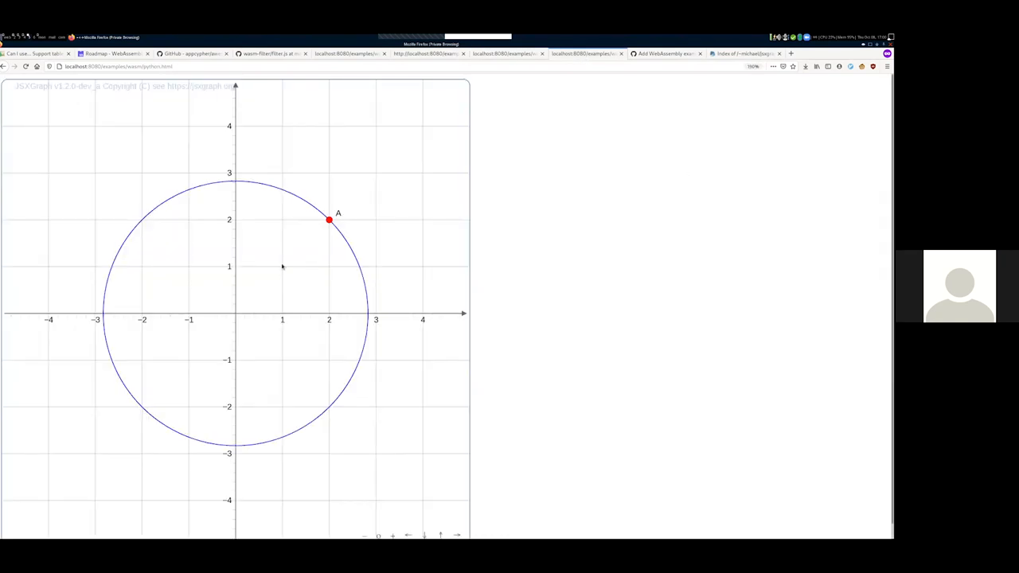
pyautogui.moveTo(327, 220); pyautogui.dragTo(369, 181)
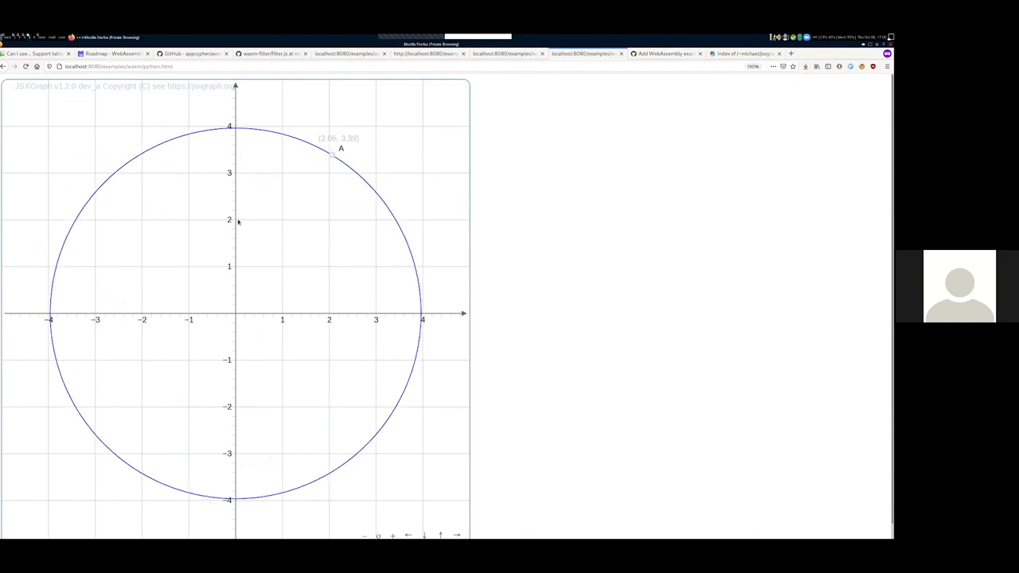
pyautogui.moveTo(368, 182)
pyautogui.mouseDown()
pyautogui.moveTo(271, 241)
pyautogui.moveTo(386, 153)
pyautogui.moveTo(392, 135)
pyautogui.moveTo(372, 150)
pyautogui.mouseUp()
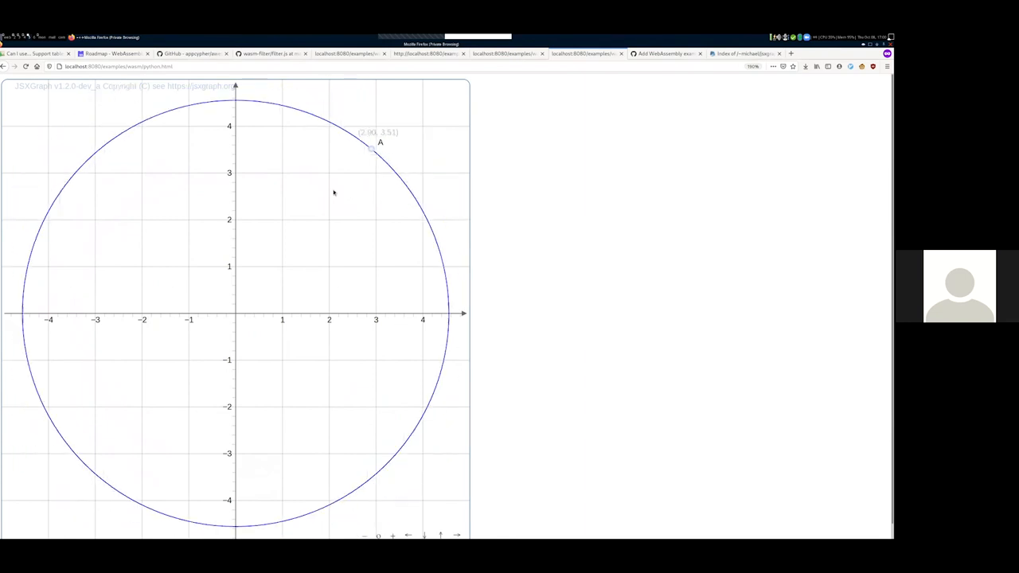
pyautogui.moveTo(333, 193); pyautogui.dragTo(278, 266)
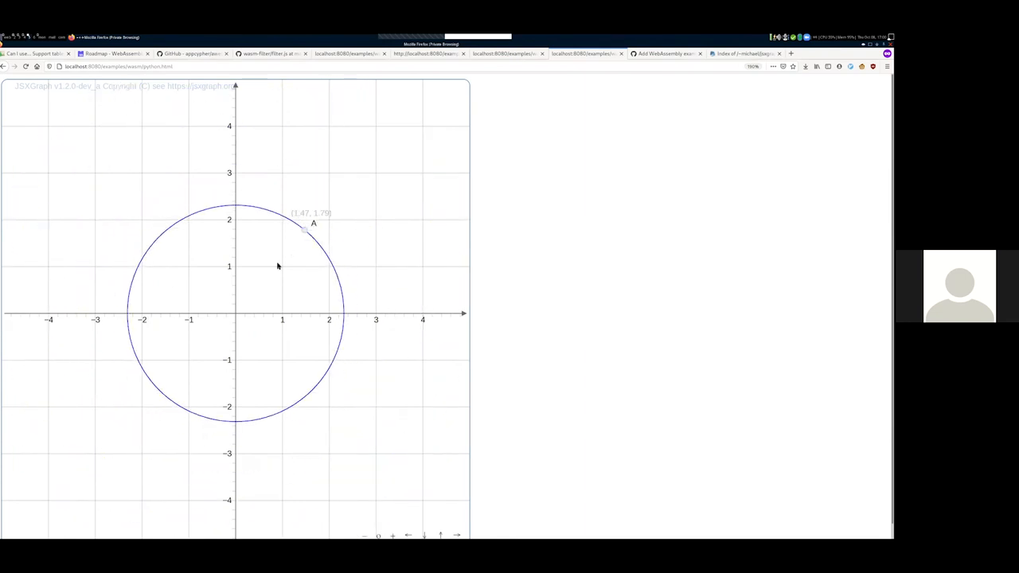
pyautogui.moveTo(306, 229); pyautogui.dragTo(265, 280)
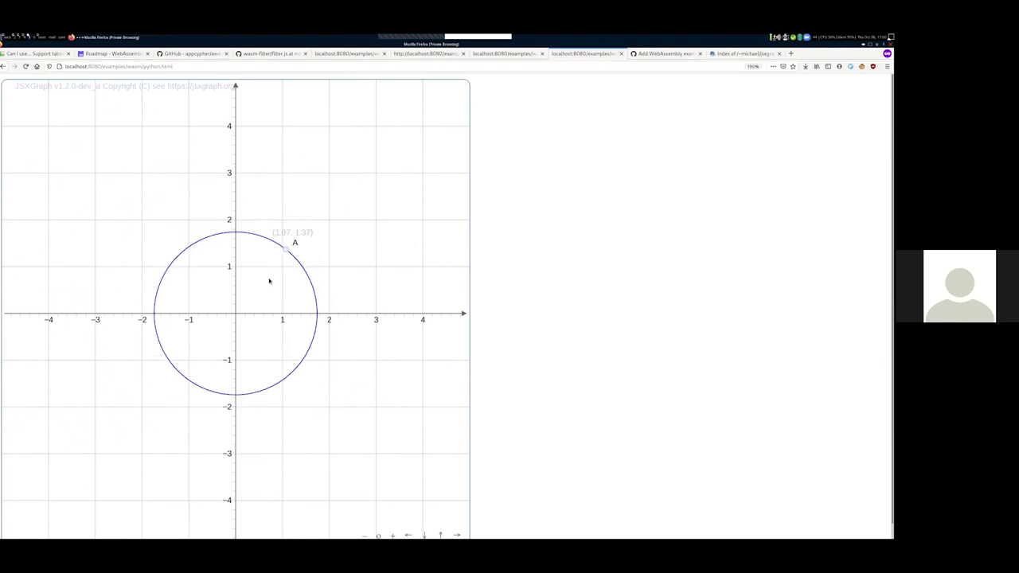
pyautogui.click(338, 181)
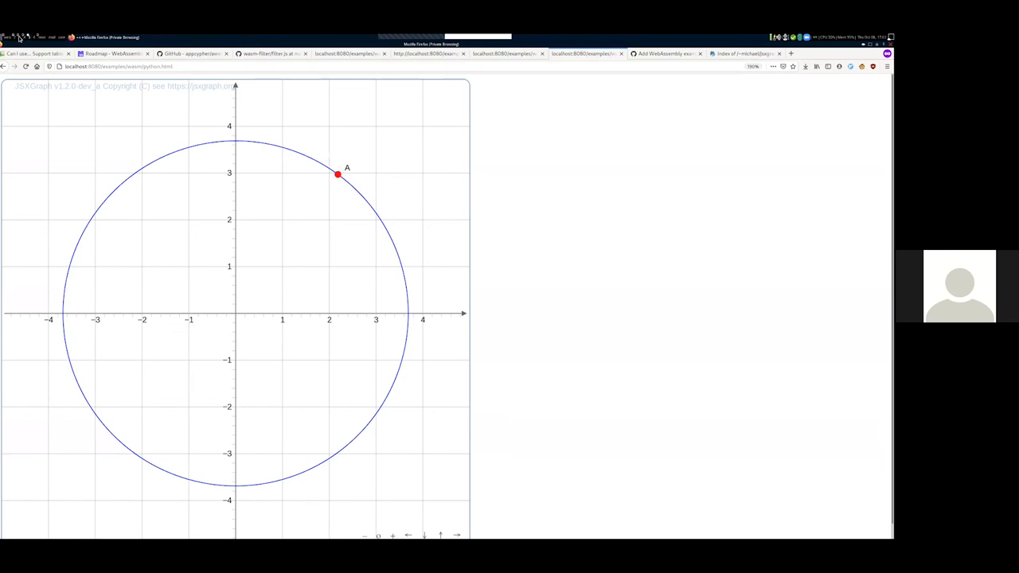
pyautogui.hotkey('alt', 'Tab')
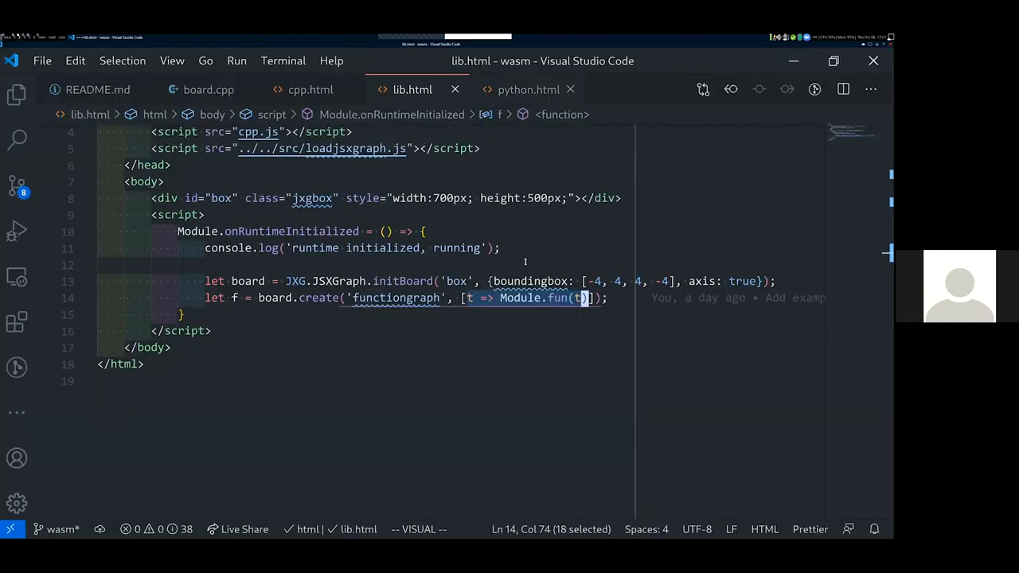
# - In python.html mark the script/python type, the numpy/js imports and the xs/xe/ys/ye grid constants of the init script
pyautogui.click(518, 89)
pyautogui.scroll(5, 491, 289)
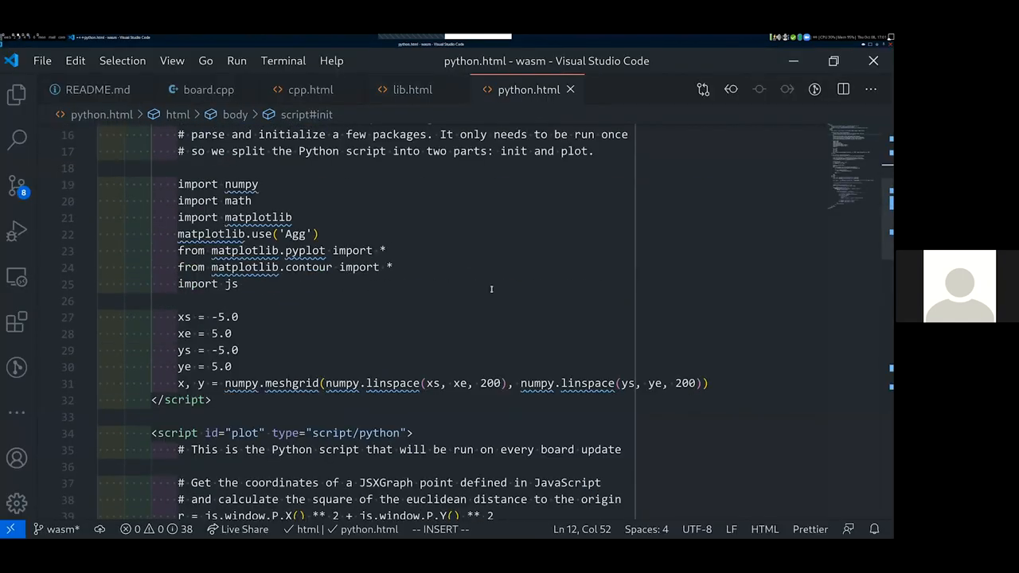
pyautogui.scroll(3, 492, 289)
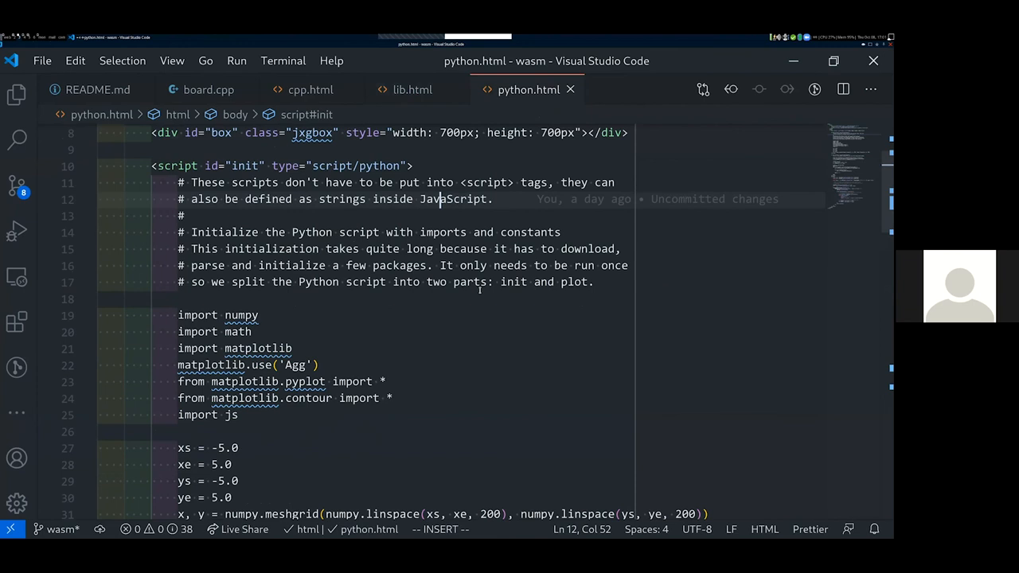
pyautogui.scroll(3, 500, 409)
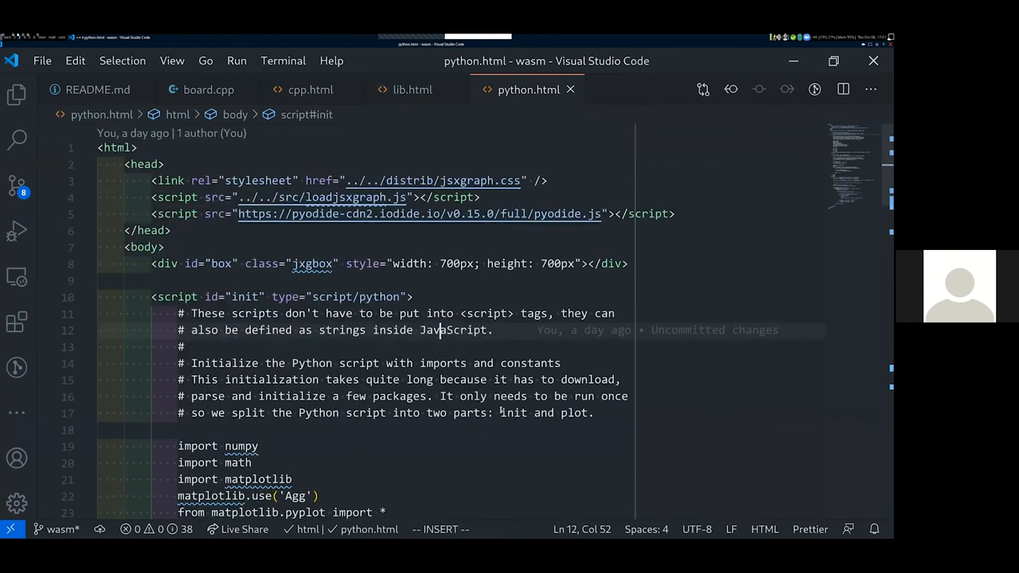
pyautogui.scroll(-1, 500, 410)
pyautogui.scroll(-2, 270, 195)
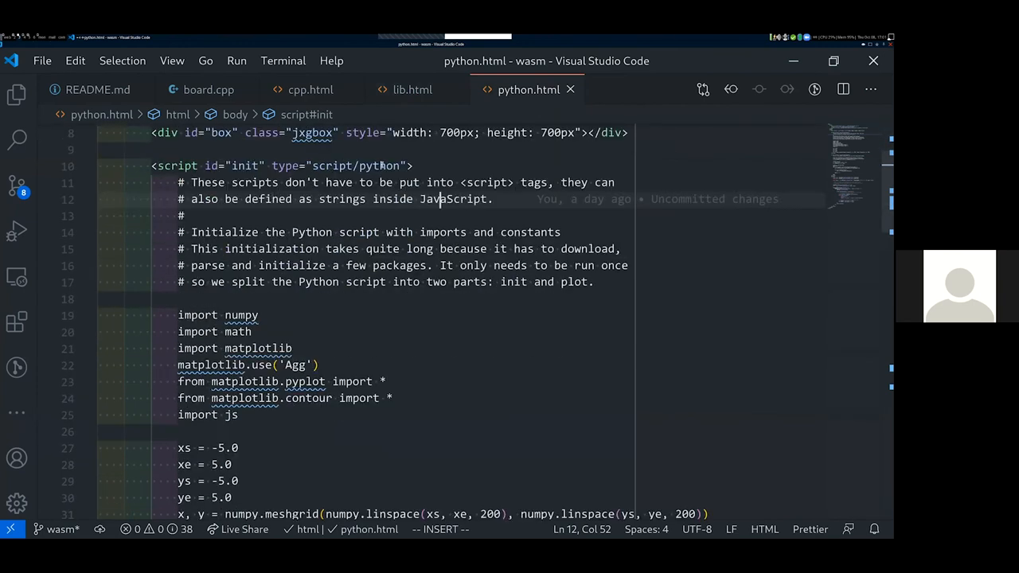
pyautogui.moveTo(271, 165); pyautogui.dragTo(406, 166)
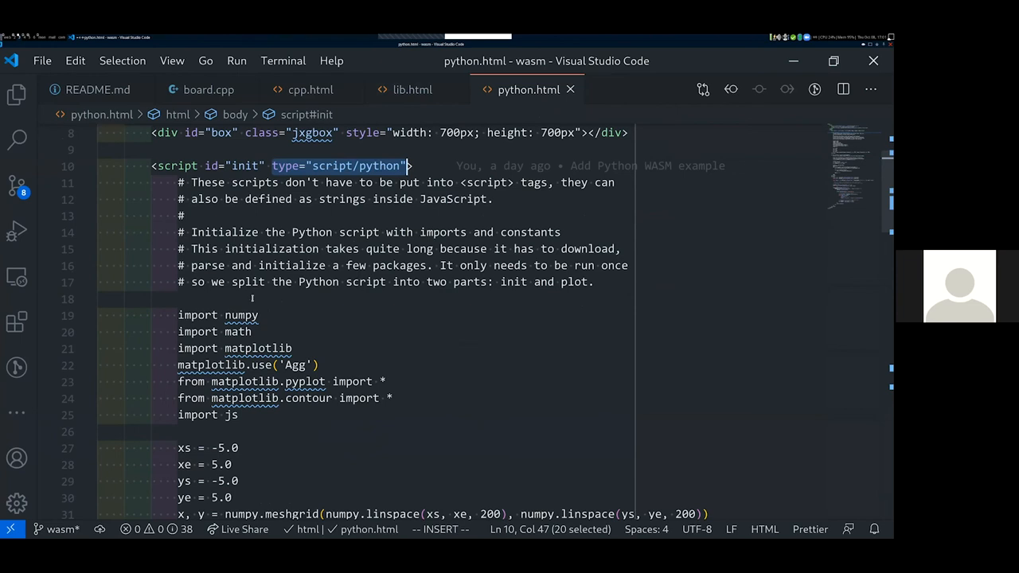
pyautogui.scroll(-2, 353, 372)
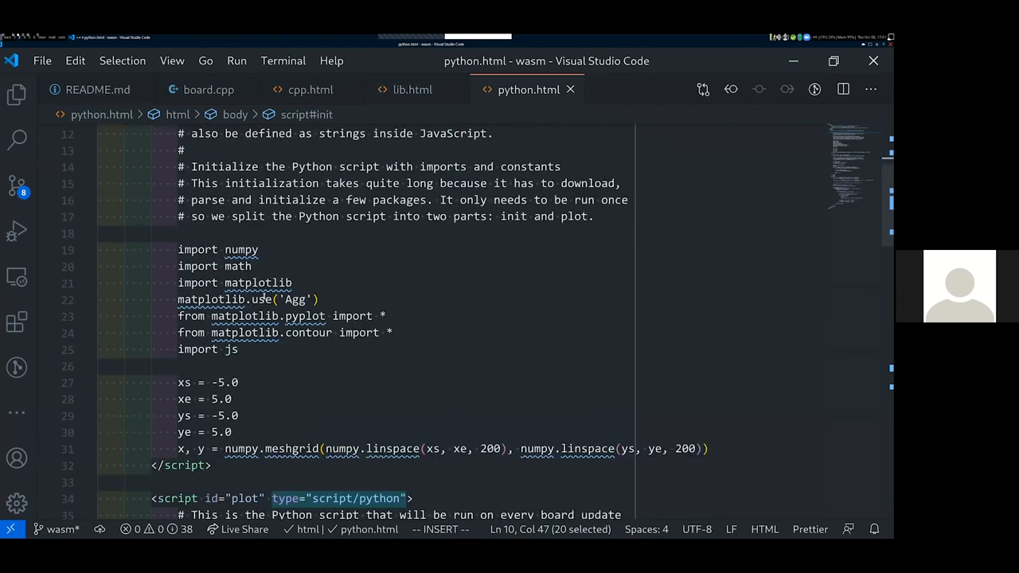
pyautogui.scroll(2, 309, 359)
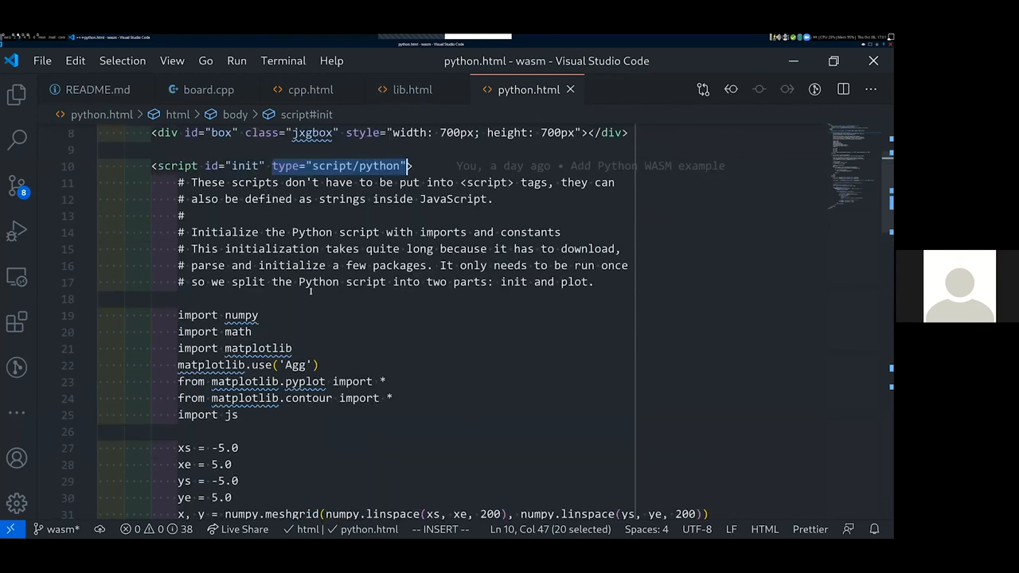
pyautogui.scroll(-2, 310, 293)
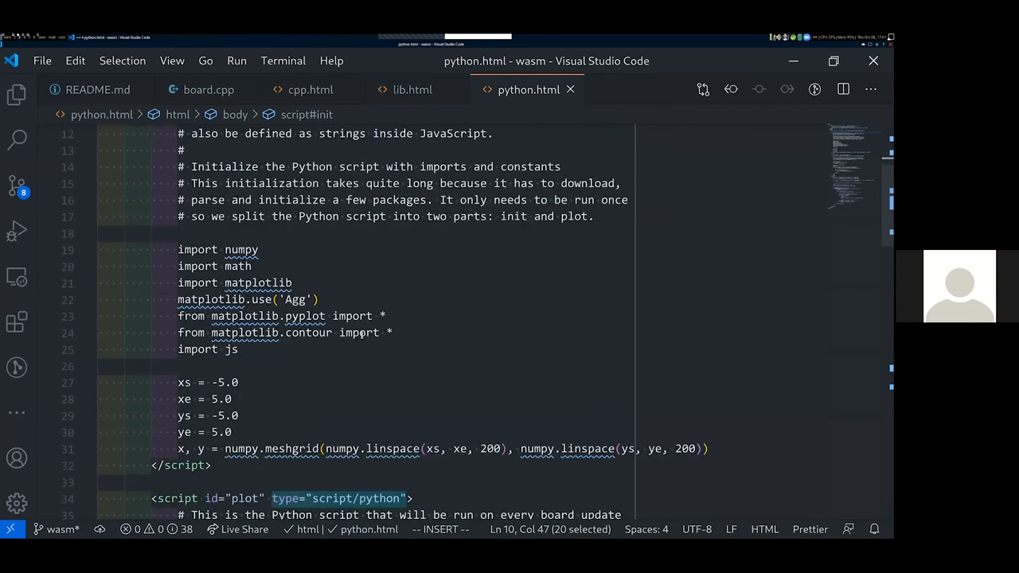
pyautogui.moveTo(710, 448); pyautogui.dragTo(97, 267)
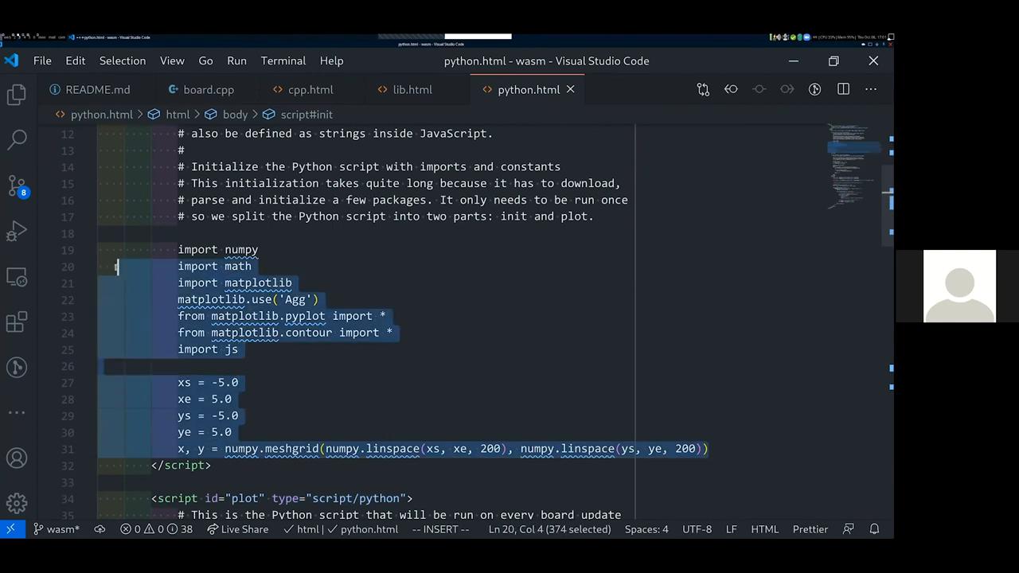
pyautogui.hotkey('shift', 'Up')
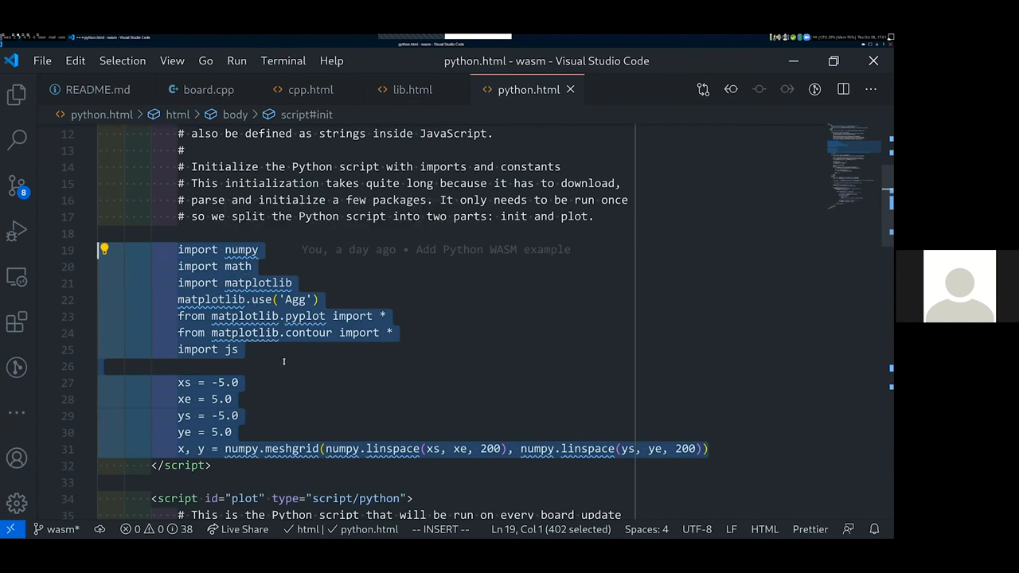
pyautogui.click(240, 348)
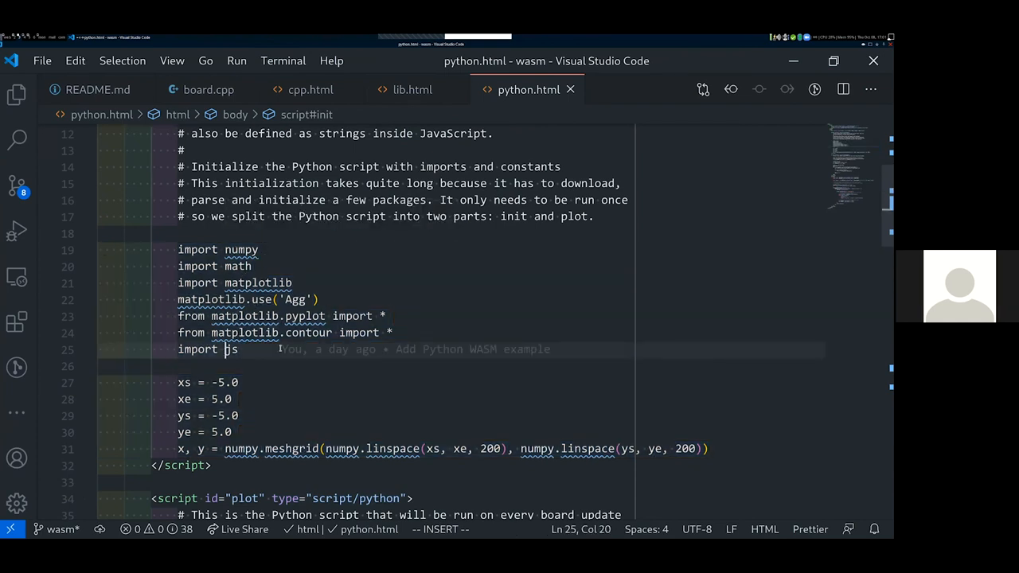
pyautogui.doubleClick(231, 348)
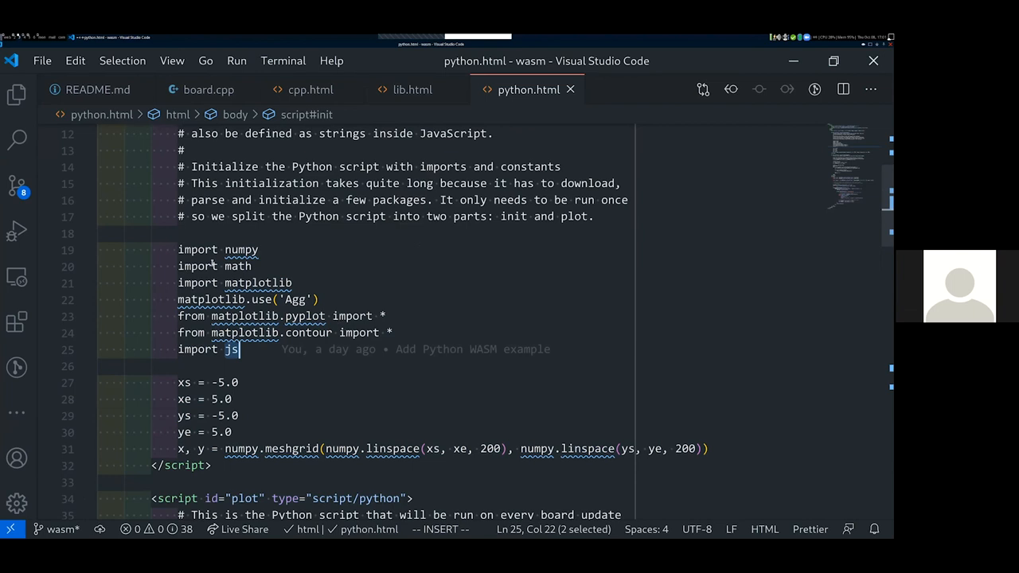
pyautogui.scroll(-3, 609, 312)
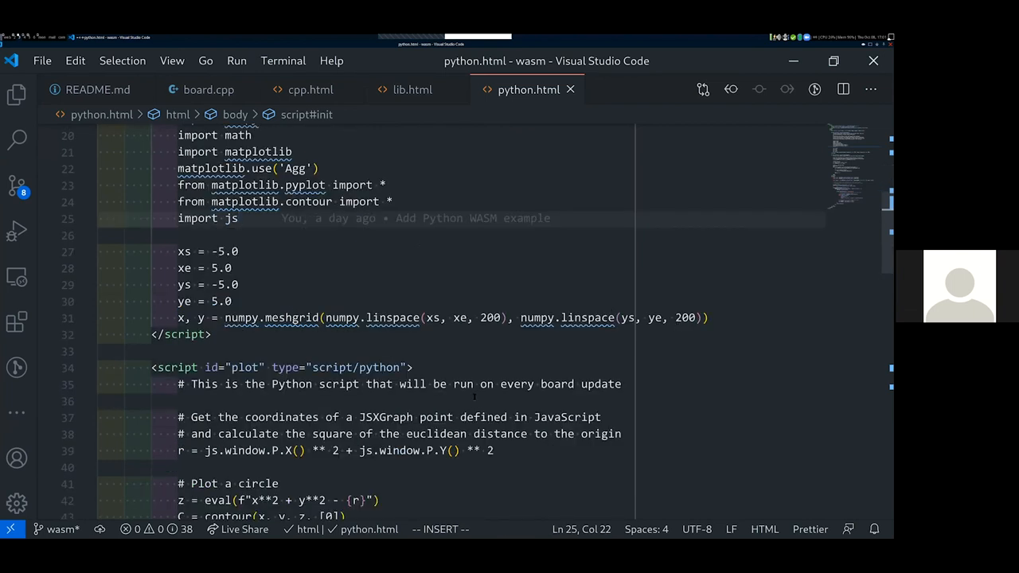
pyautogui.scroll(-3, 475, 397)
pyautogui.scroll(-2, 474, 396)
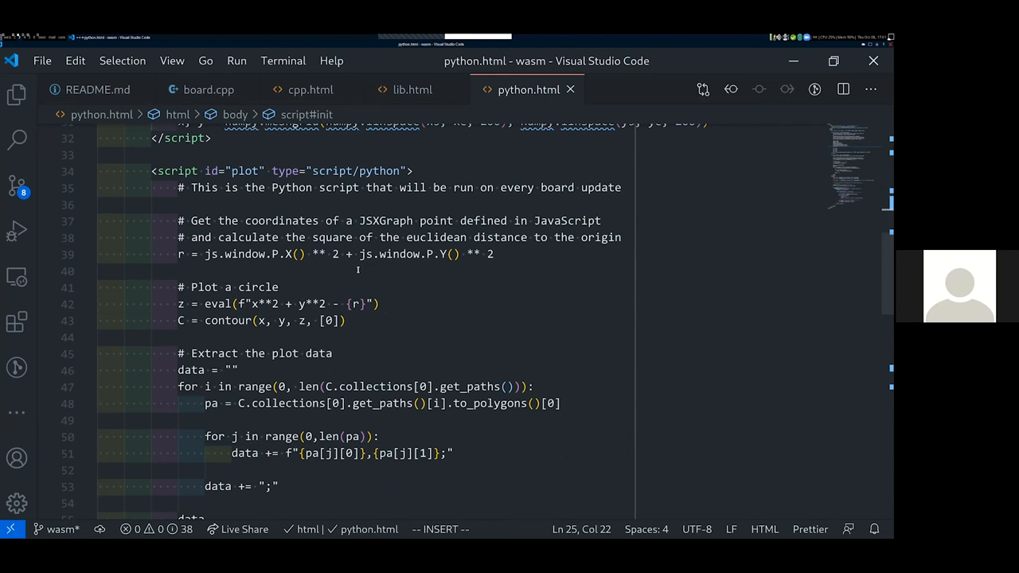
pyautogui.scroll(-2, 357, 270)
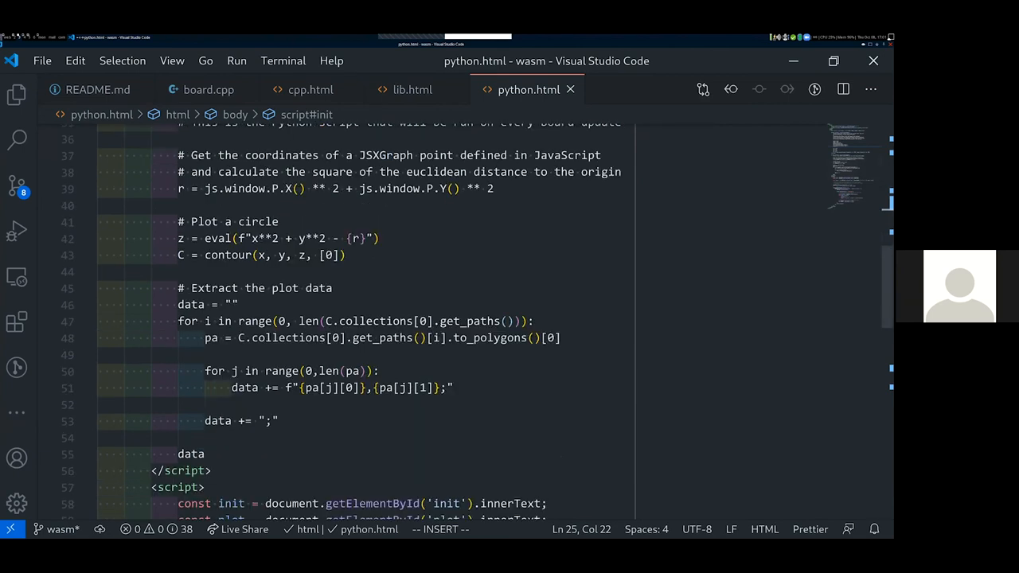
pyautogui.scroll(1, 525, 279)
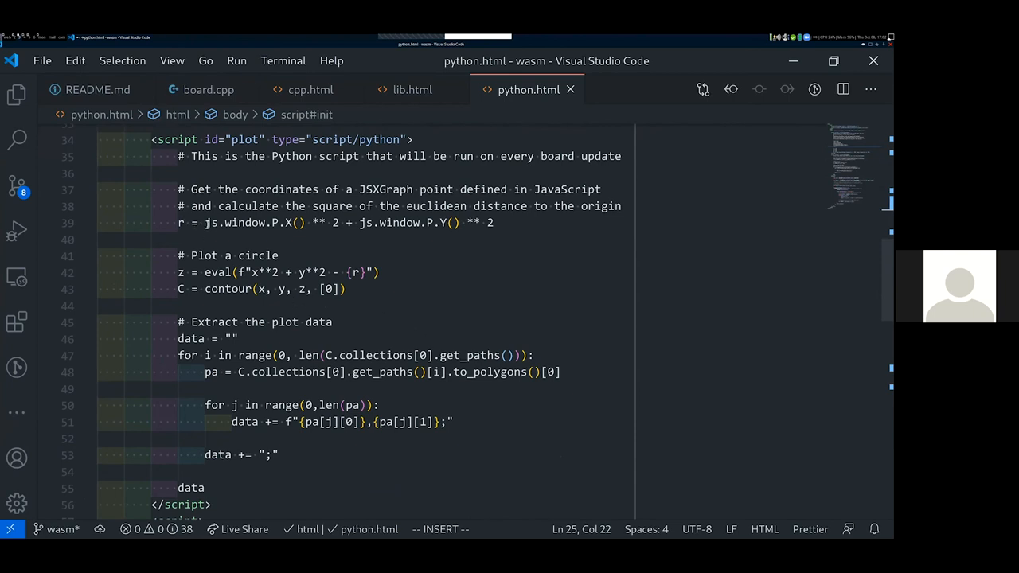
pyautogui.moveTo(205, 223); pyautogui.dragTo(495, 223)
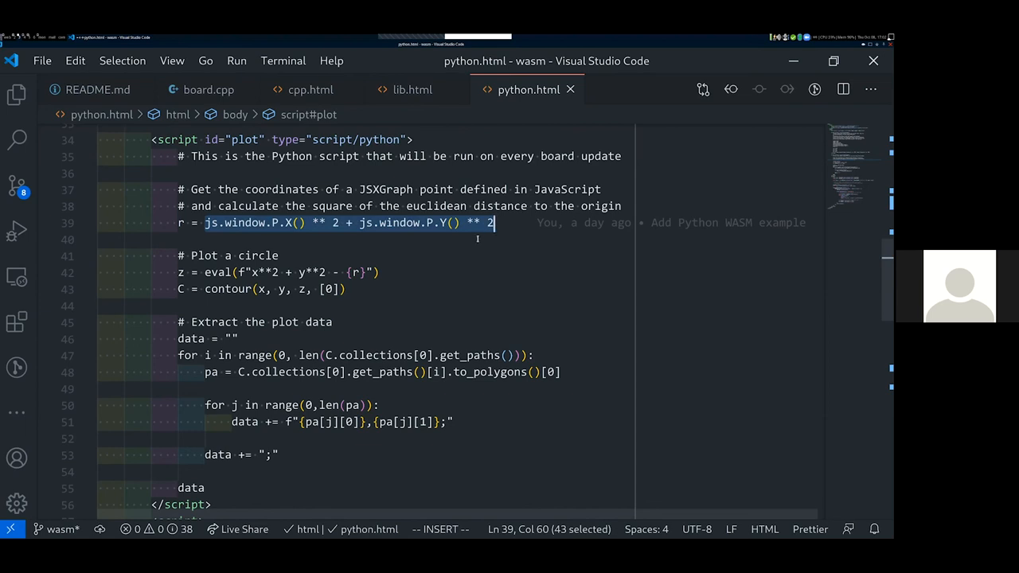
pyautogui.click(392, 238)
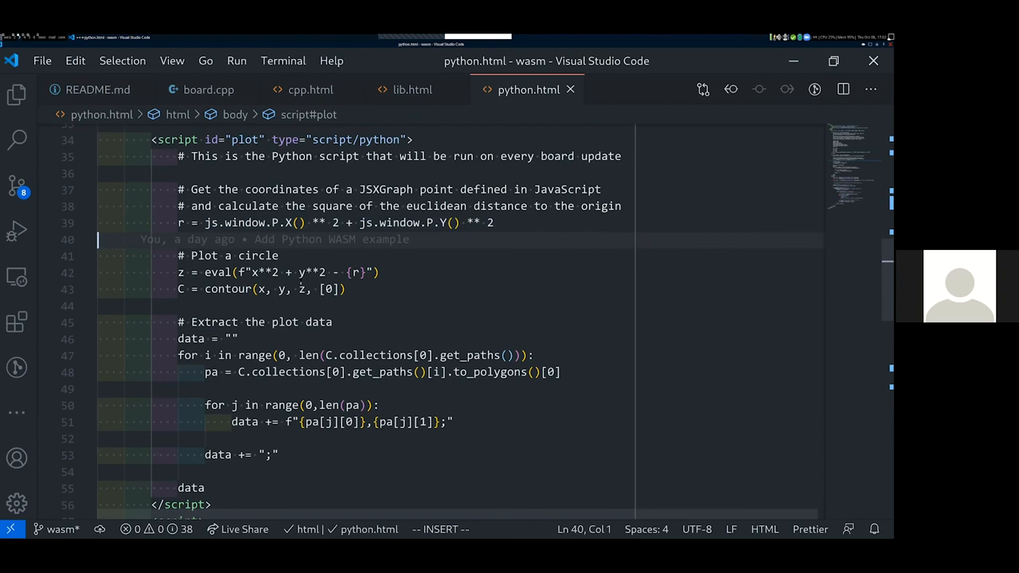
pyautogui.scroll(-2, 332, 283)
pyautogui.moveTo(203, 206); pyautogui.dragTo(379, 206)
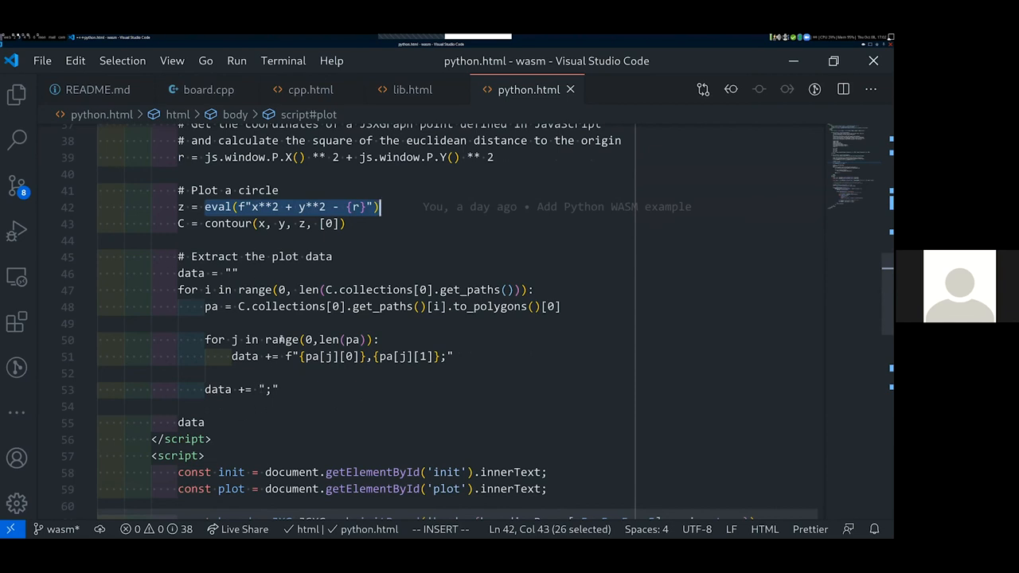
pyautogui.click(200, 420)
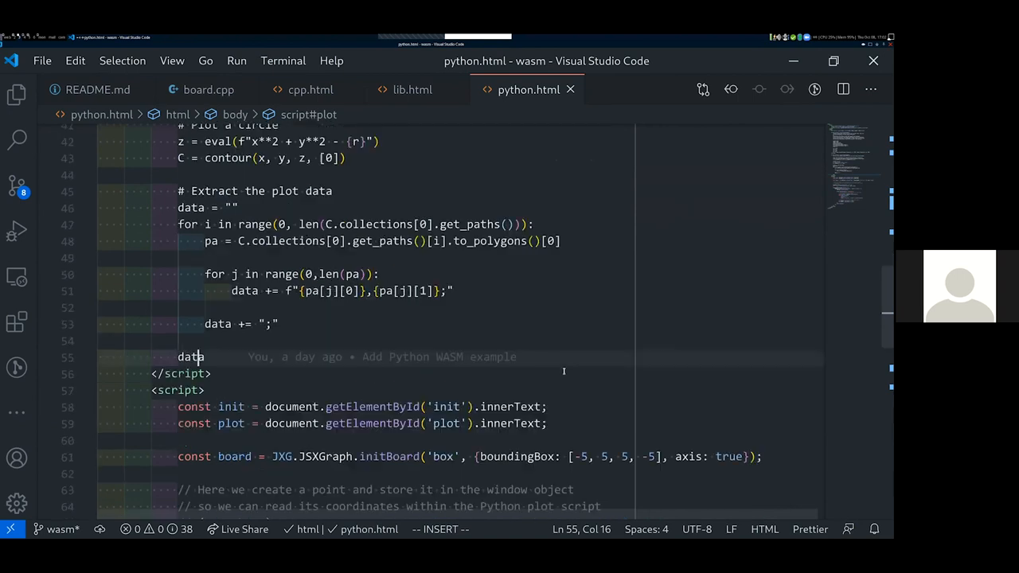
pyautogui.scroll(-3, 564, 370)
pyautogui.scroll(-3, 605, 366)
pyautogui.scroll(-2, 637, 363)
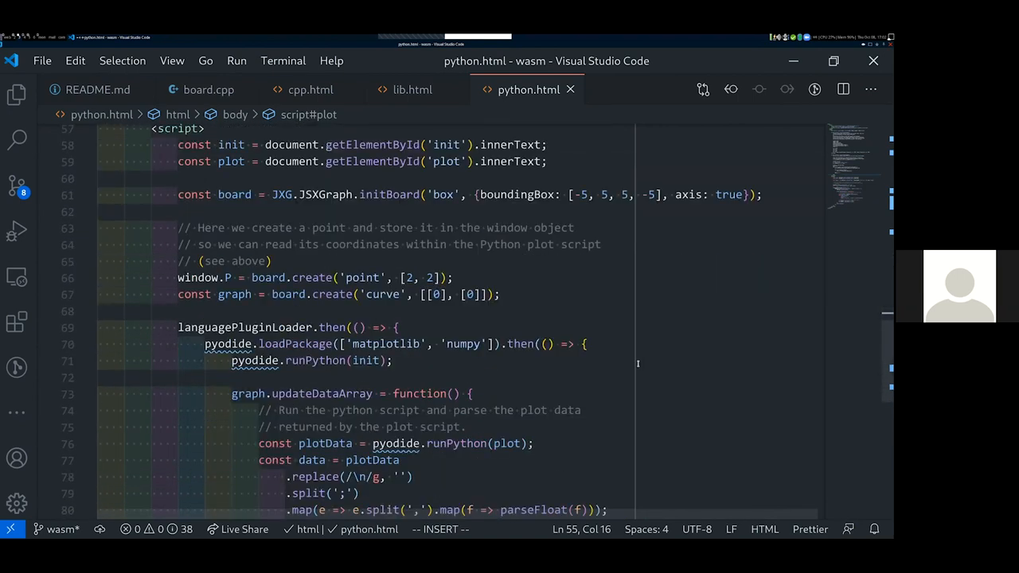
# - Mark lines 58–59 reading the script texts and window.P on line 66
pyautogui.click(560, 165)
pyautogui.hotkey('shift', 'Up')
pyautogui.hotkey('shift', 'Home')
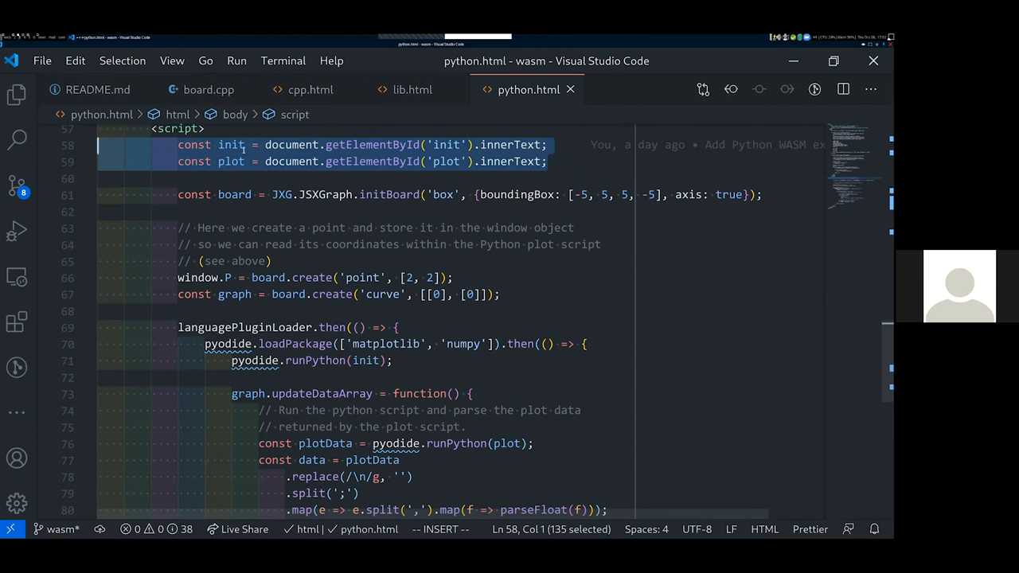
pyautogui.click(230, 177)
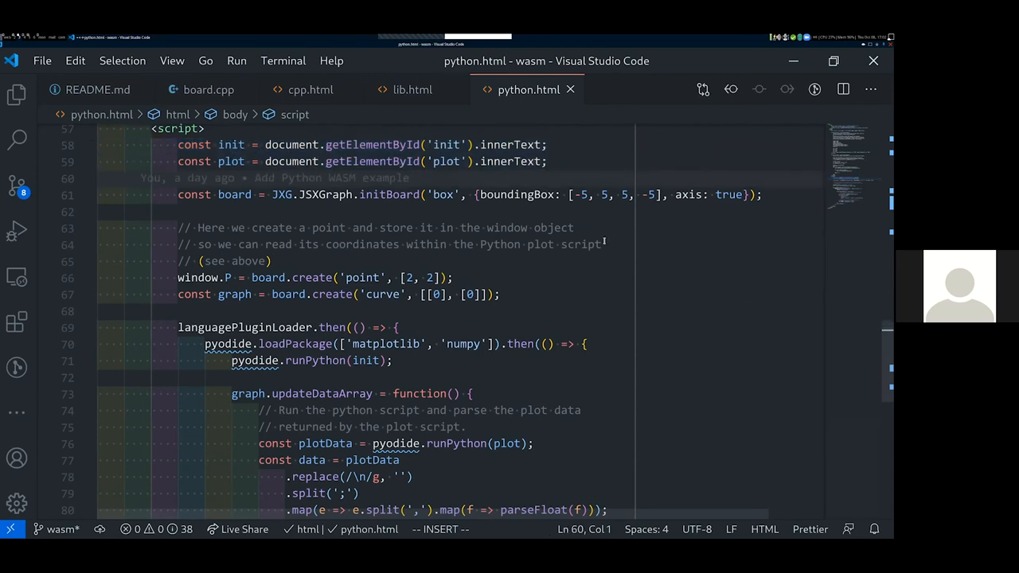
pyautogui.scroll(-2, 203, 229)
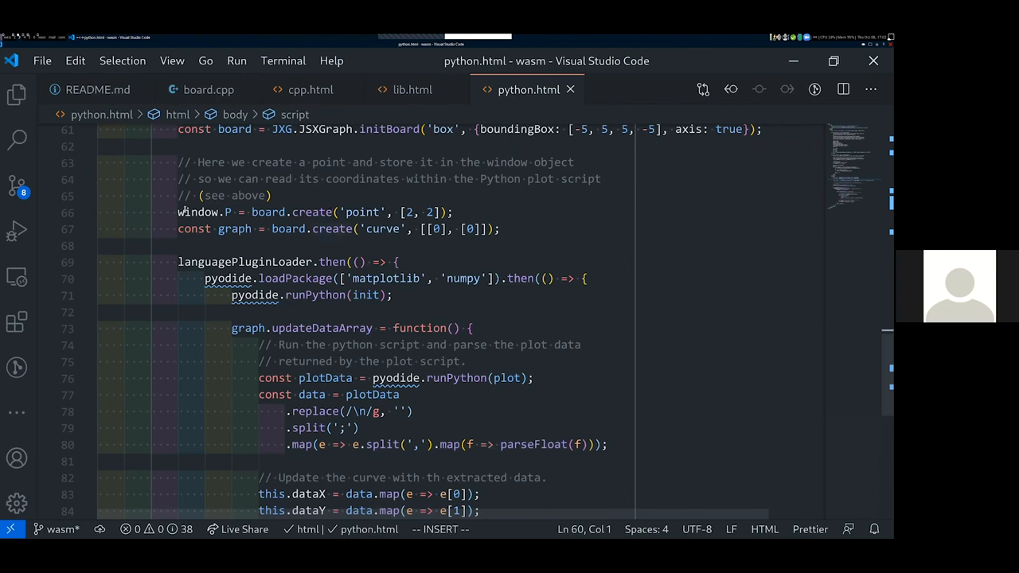
pyautogui.moveTo(178, 211); pyautogui.dragTo(233, 211)
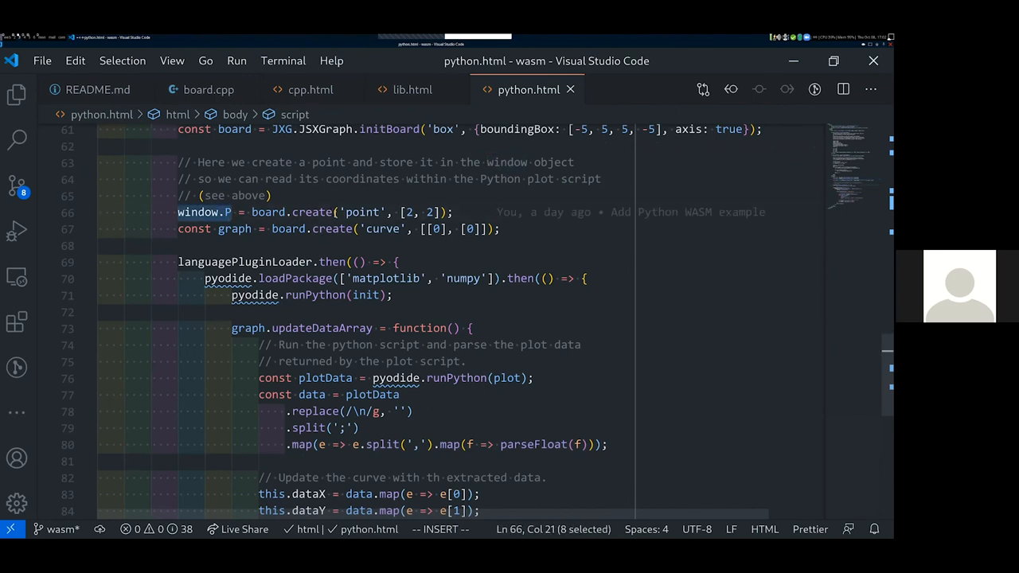
pyautogui.scroll(-2, 581, 204)
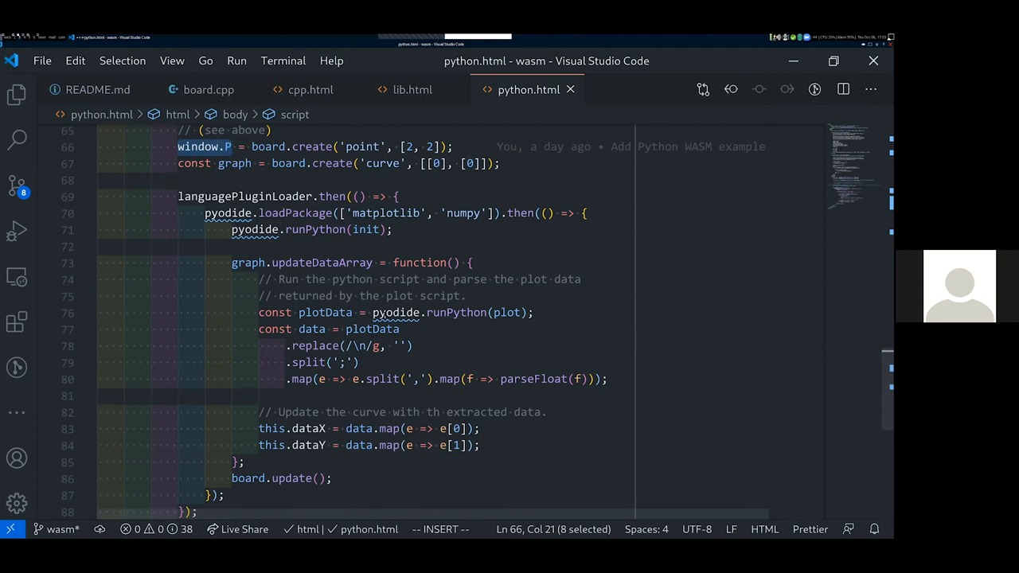
# - Mark pyodide.runPython(plot), the plot data parsing lines 77–80 and the dataX/dataY curve update
pyautogui.moveTo(372, 312); pyautogui.dragTo(535, 312)
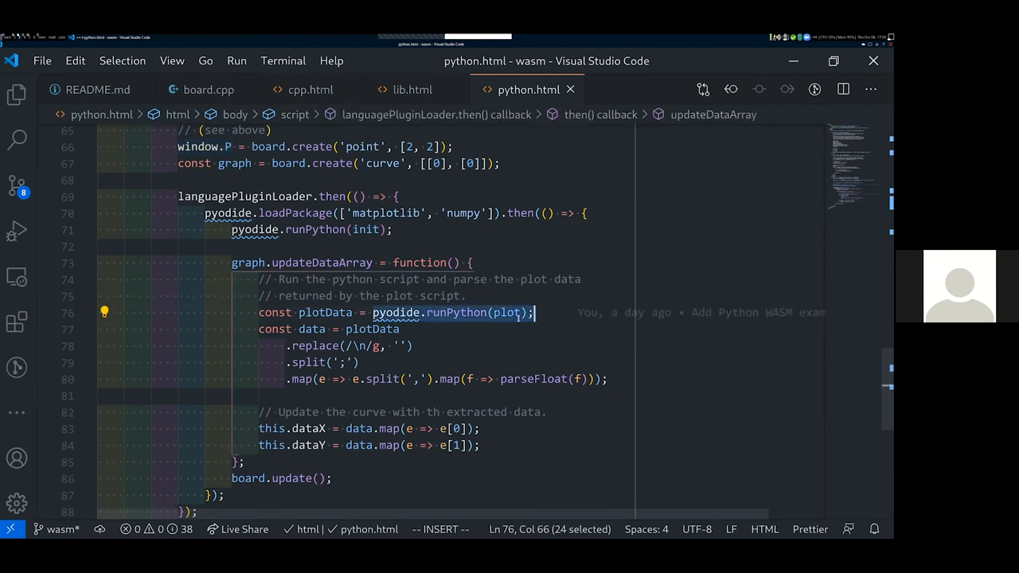
pyautogui.moveTo(259, 329); pyautogui.dragTo(609, 379)
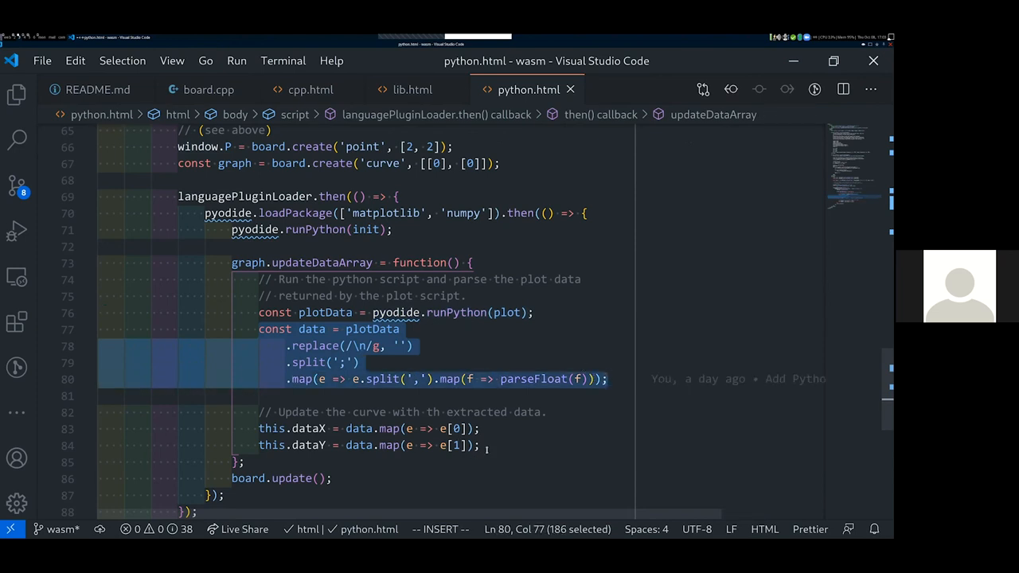
pyautogui.moveTo(481, 445); pyautogui.dragTo(98, 412)
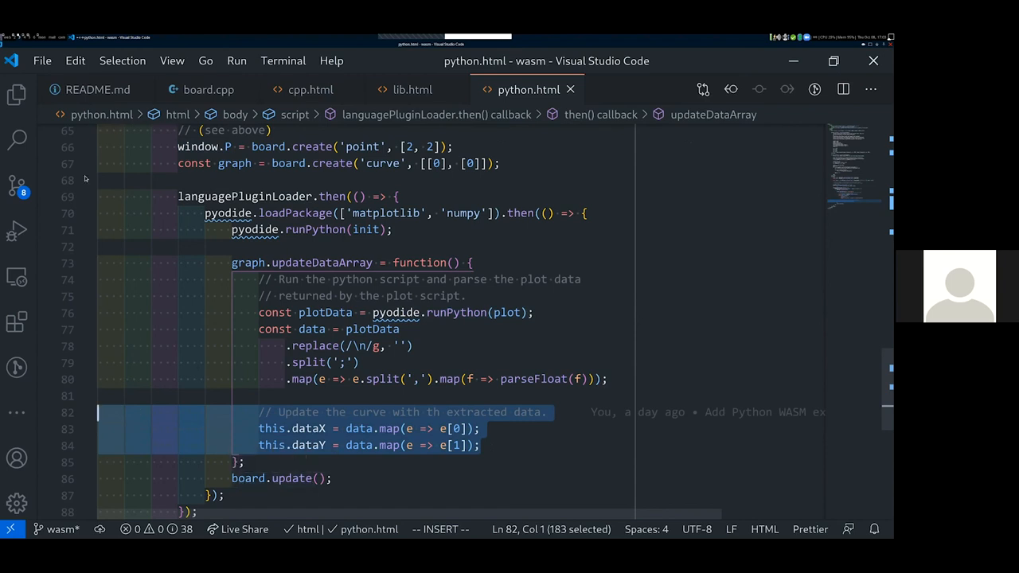
# - In the browser, drag point A inward then outward to shrink and grow the circle, then reload the page
pyautogui.hotkey('alt', 'Tab')
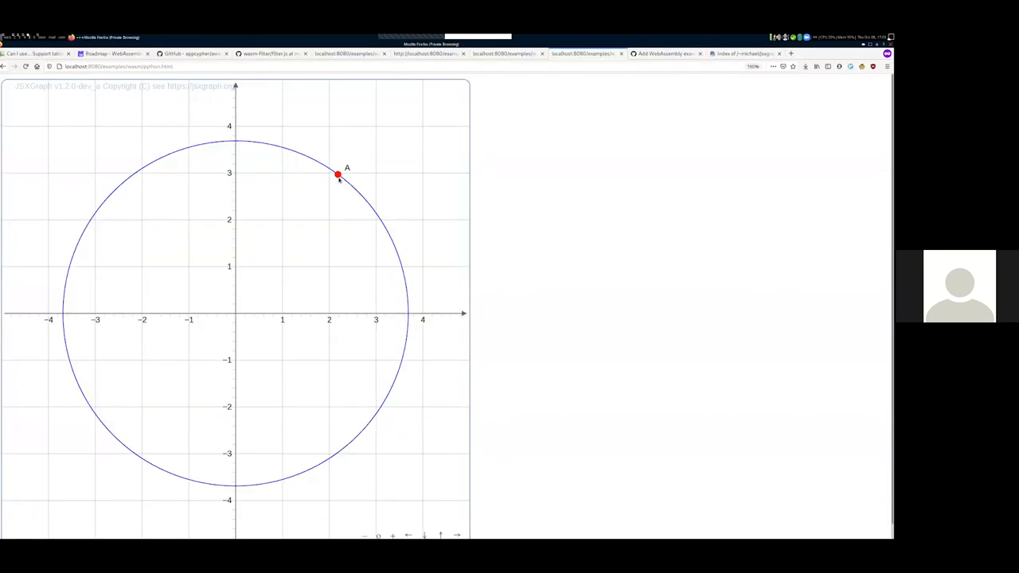
pyautogui.moveTo(339, 172)
pyautogui.mouseDown()
pyautogui.moveTo(316, 330)
pyautogui.moveTo(292, 228)
pyautogui.mouseUp()
pyautogui.moveTo(345, 339); pyautogui.dragTo(460, 352)
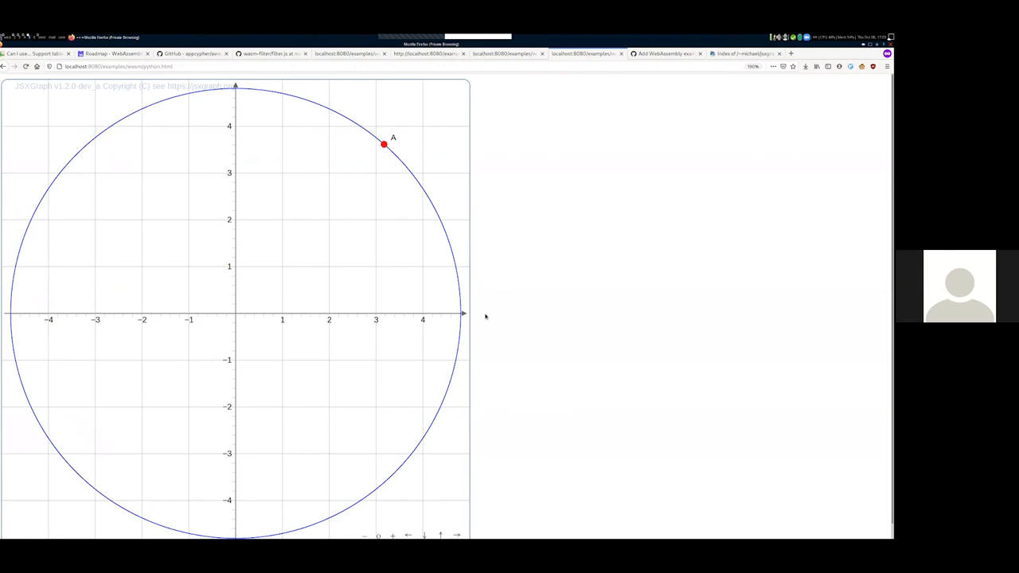
pyautogui.press('F5')
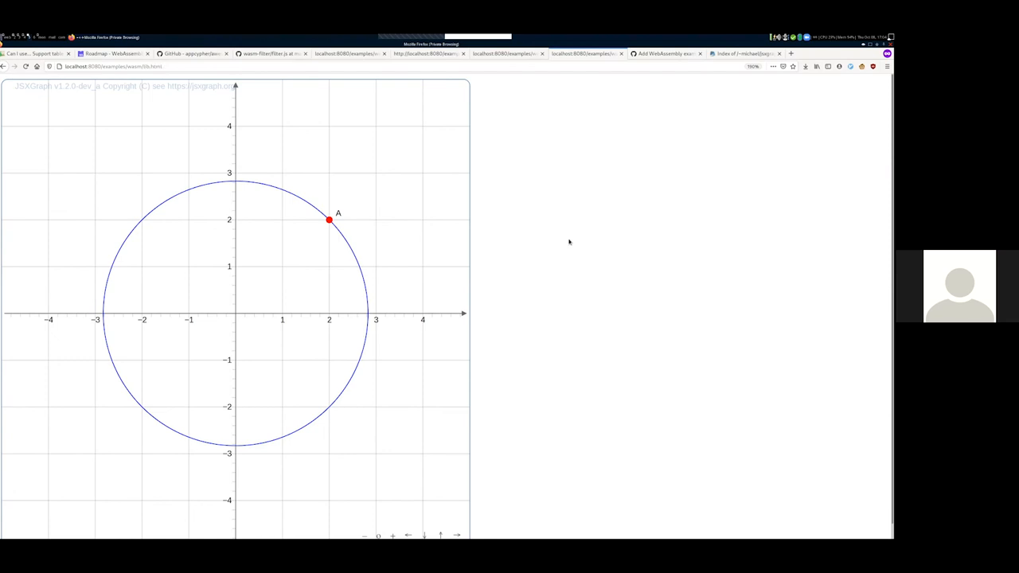
# - Cycle through the example tabs back to python.html, then return to the WASM: Examples slide
pyautogui.hotkey('ctrl', 'pageup')
pyautogui.hotkey('ctrl', 'pageup')
pyautogui.hotkey('ctrl', 'pagedown')
pyautogui.hotkey('ctrl', 'pageup')
pyautogui.hotkey('ctrl', 'pagedown')
pyautogui.hotkey('ctrl', 'pagedown')
pyautogui.hotkey('alt', 'Tab')
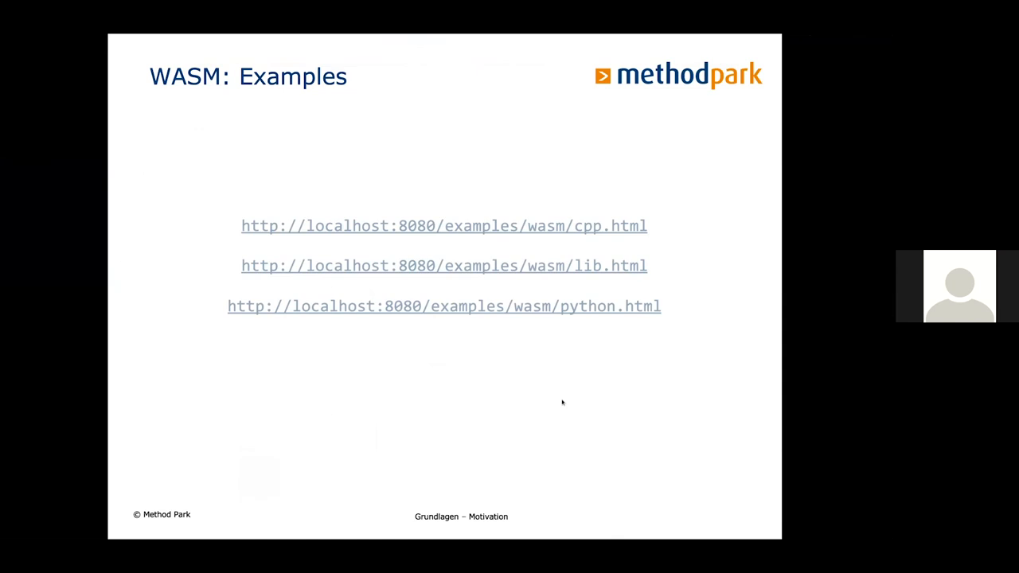